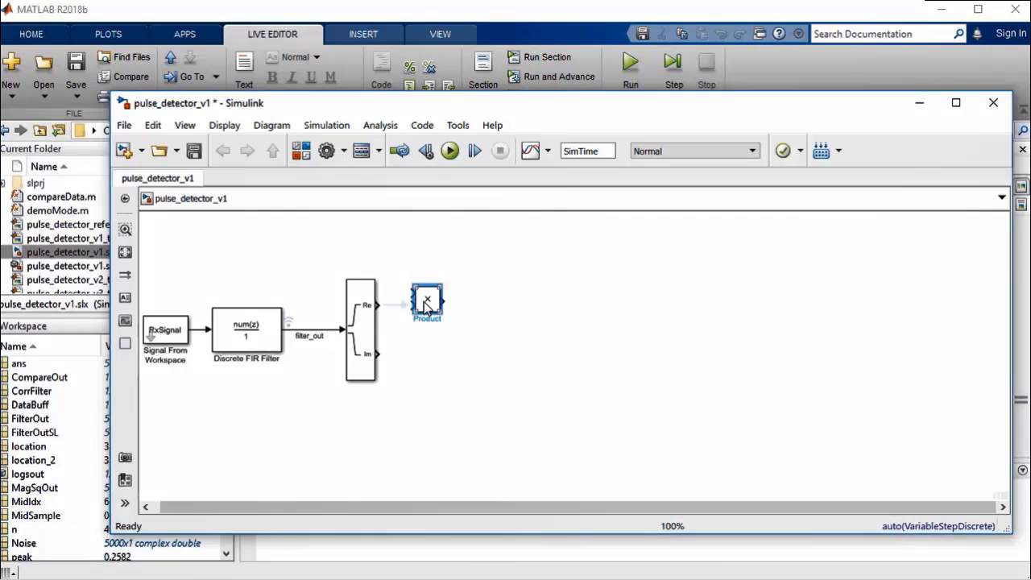
Step: Duplicate the Product block, wiring Re into both upper Product inputs and Im into the lower
drag(427, 302, 432, 346)
click(421, 351)
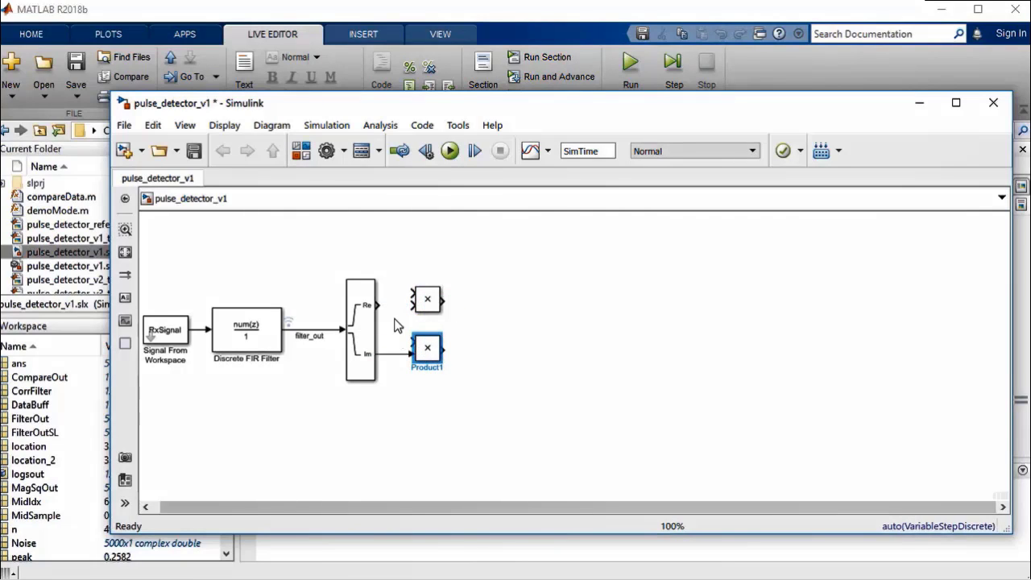
drag(403, 314, 379, 305)
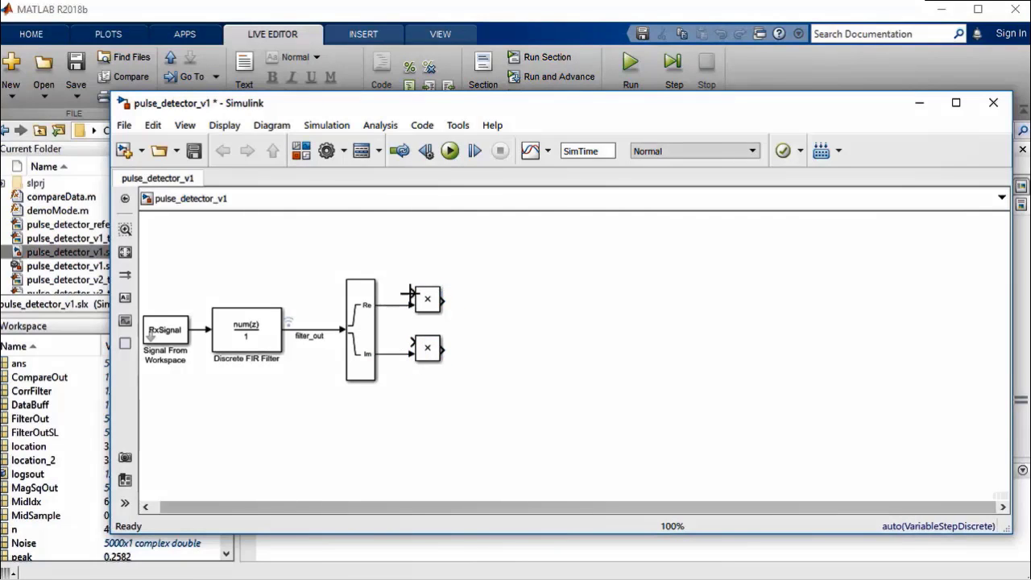
drag(414, 344, 392, 354)
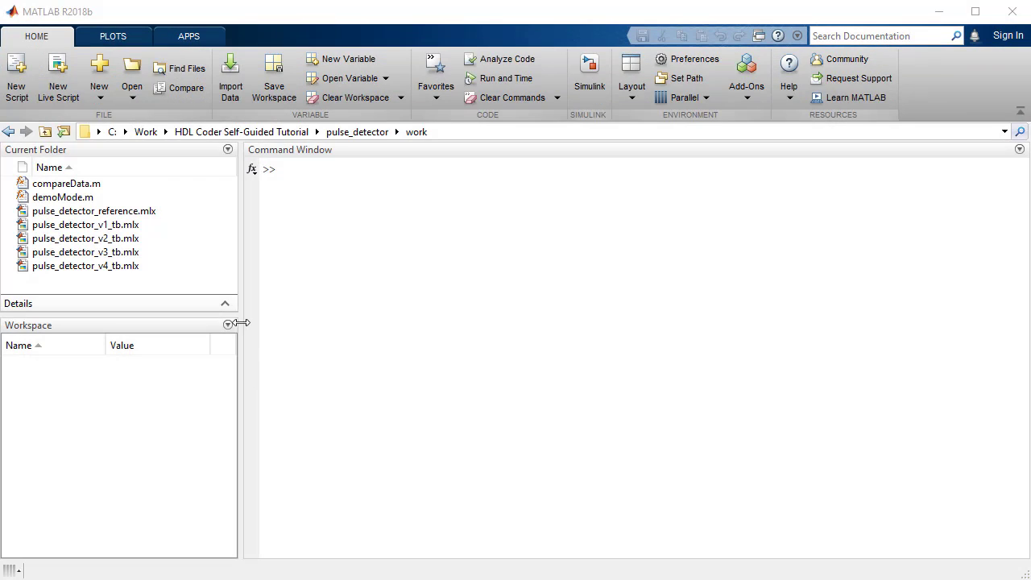
Step: Open pulse_detector_reference.mlx and run it to populate the workspace
double_click(150, 212)
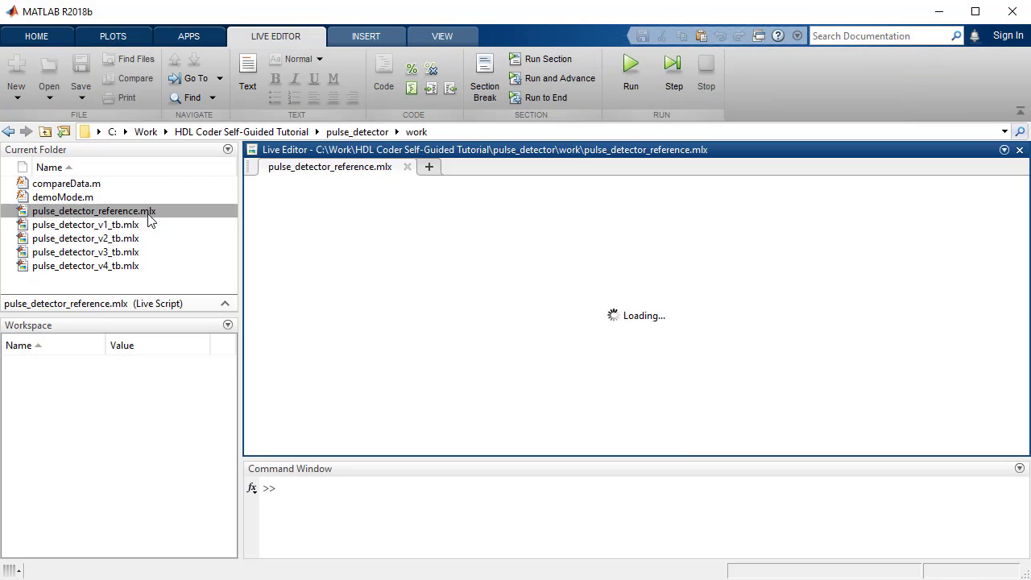
click(628, 72)
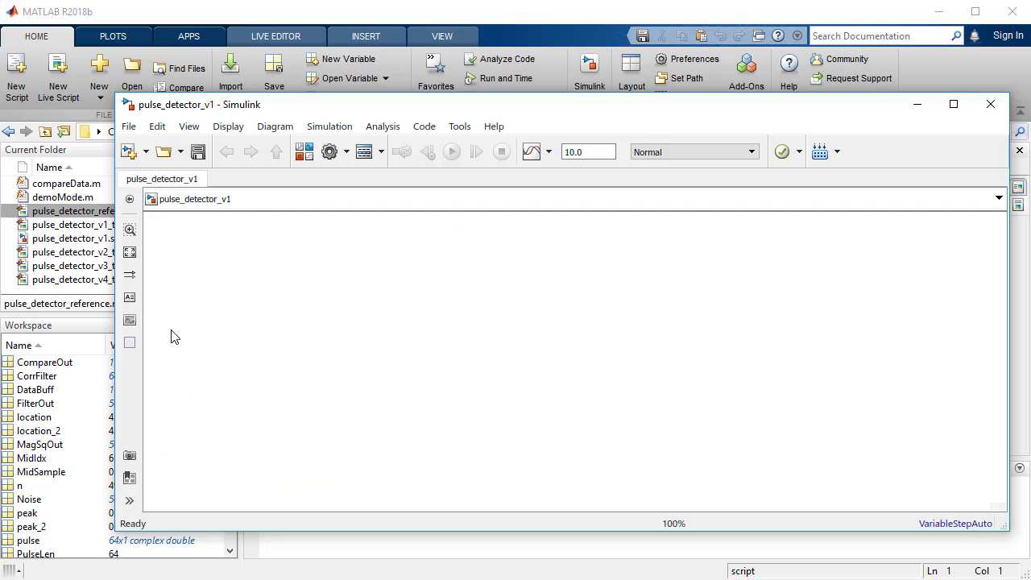
Step: Add a Signal From Workspace block with its signal set to RxSignal
double_click(175, 337)
text(sig)
key(Return)
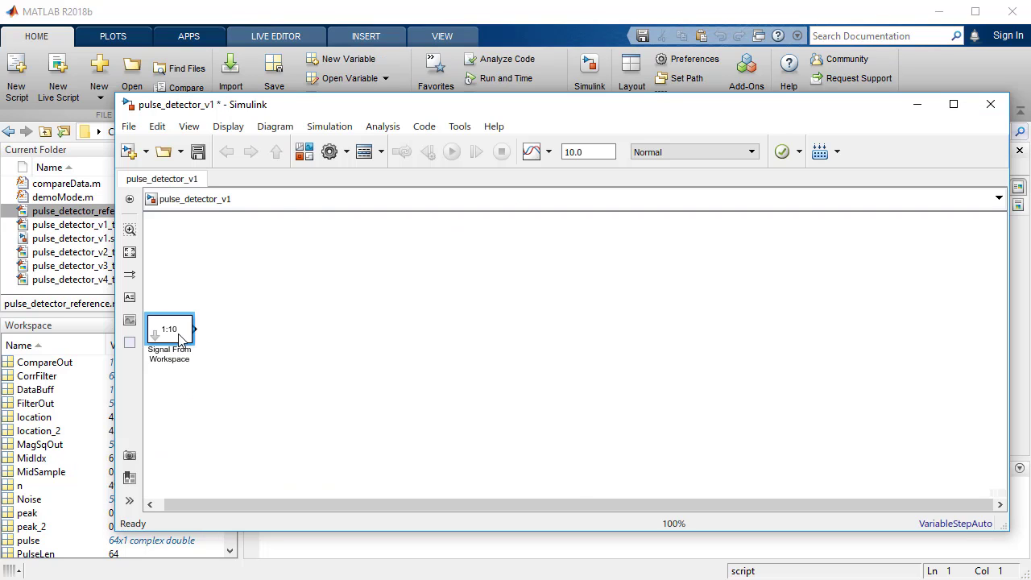
double_click(175, 329)
text(Rx)
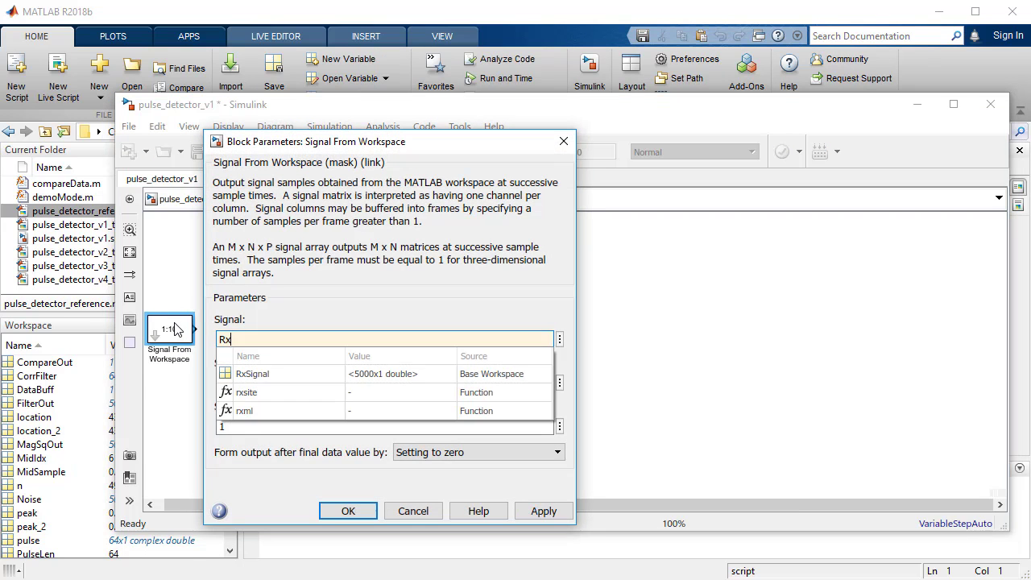
text(Signal)
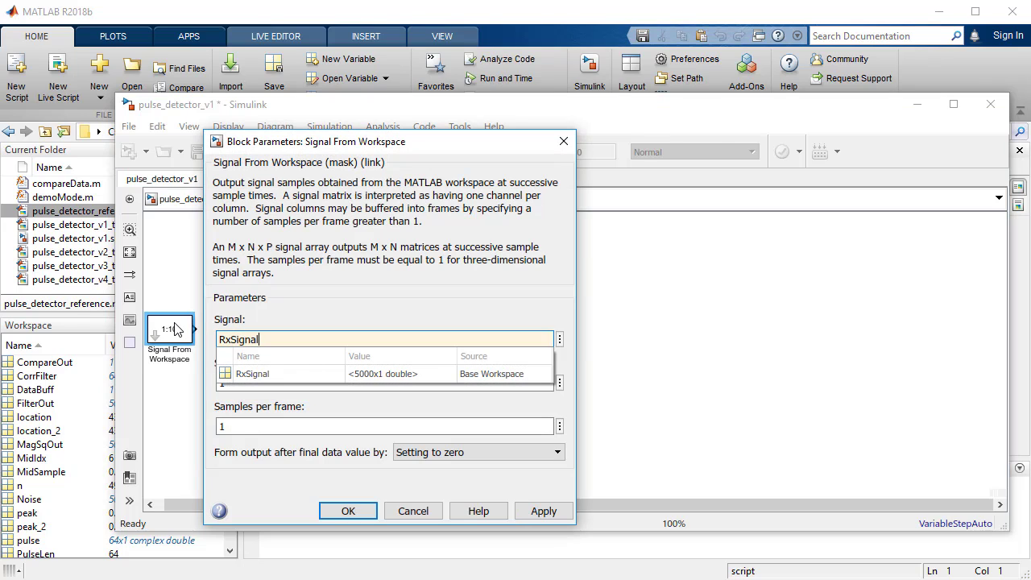
click(562, 518)
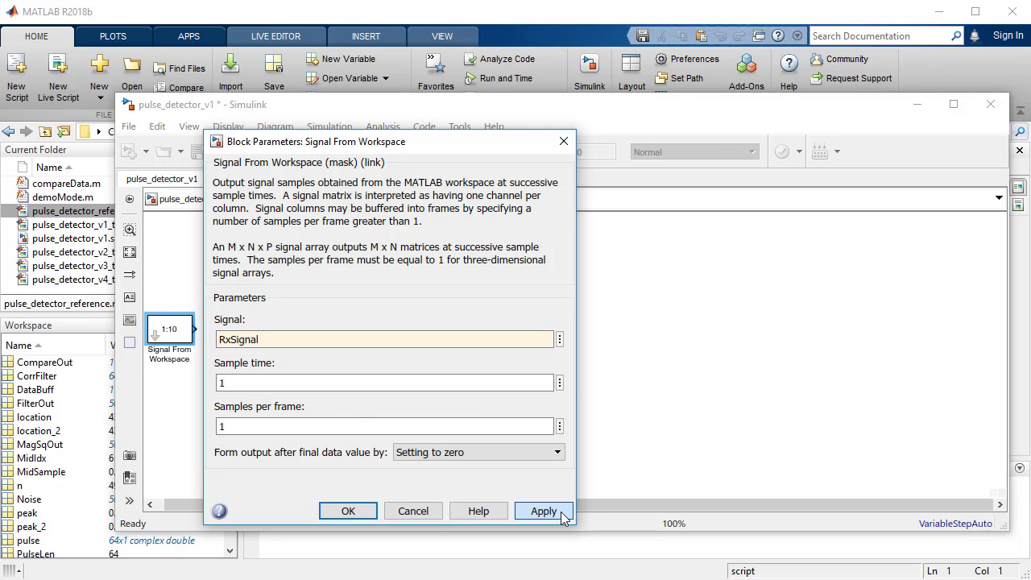
click(347, 513)
Step: Add a Discrete FIR Filter block with coefficients set to CorrFilter
text(discr)
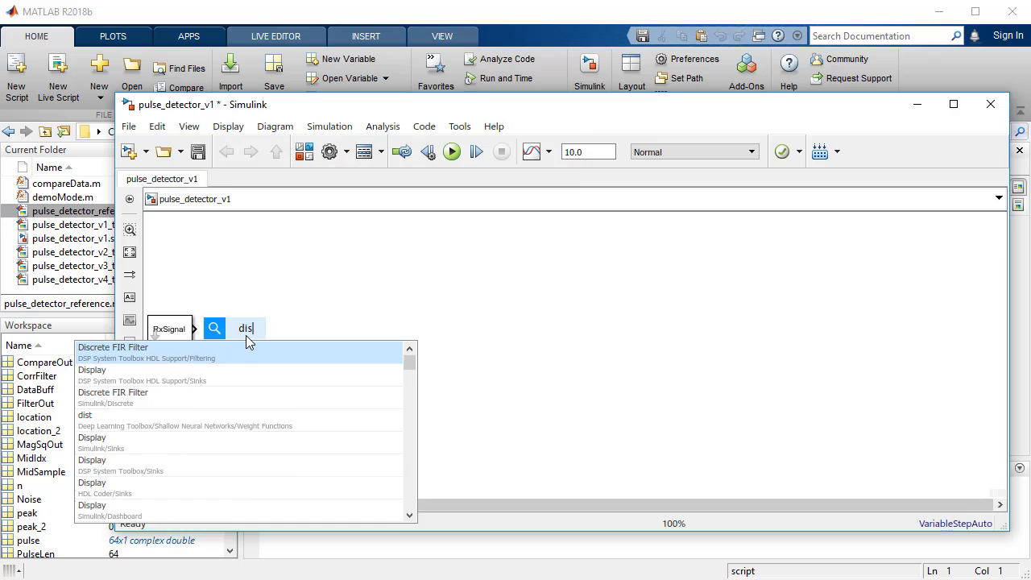
key(Return)
double_click(246, 335)
triple_click(503, 321)
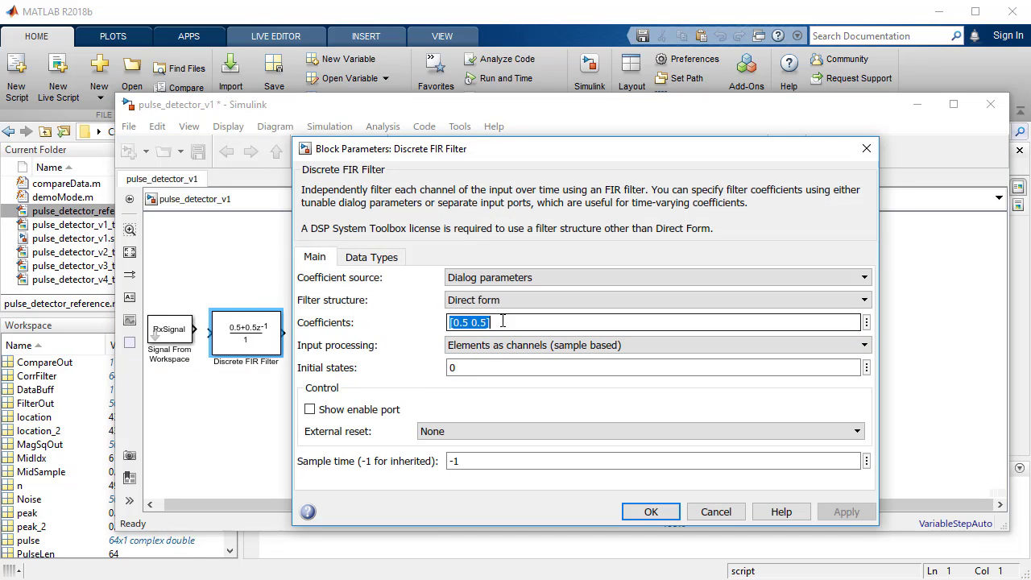
text(Corr)
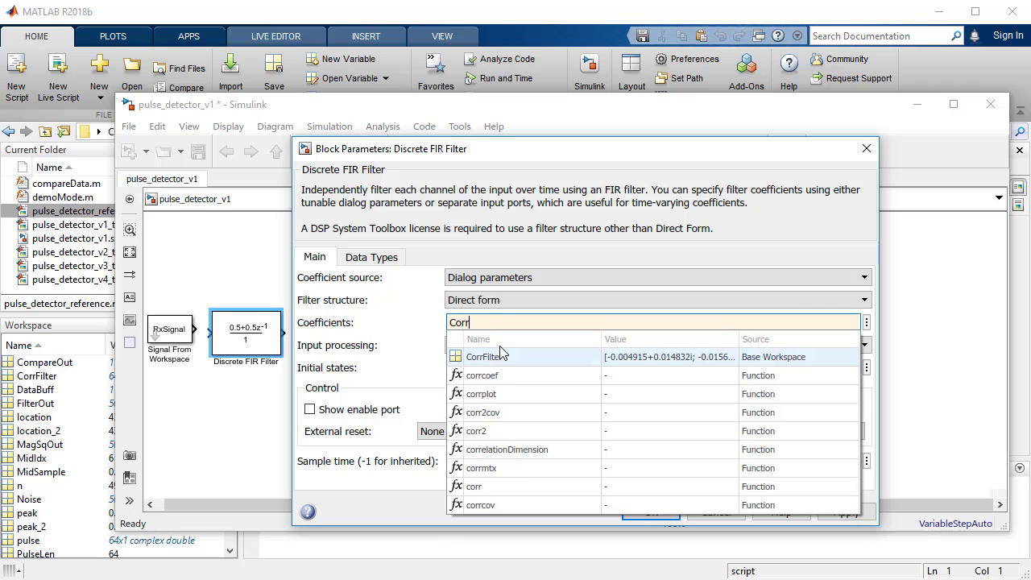
click(504, 357)
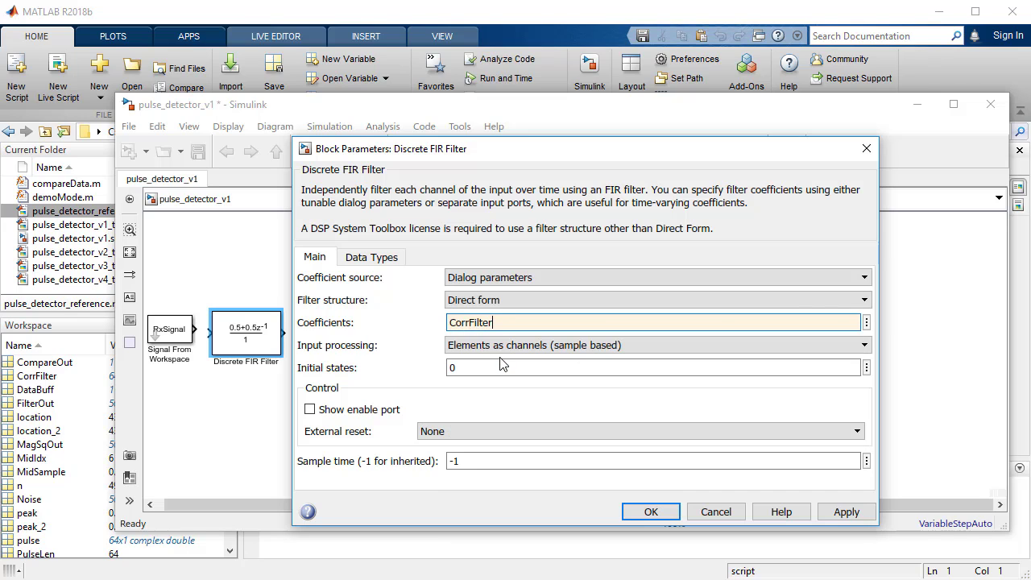
click(842, 508)
click(651, 512)
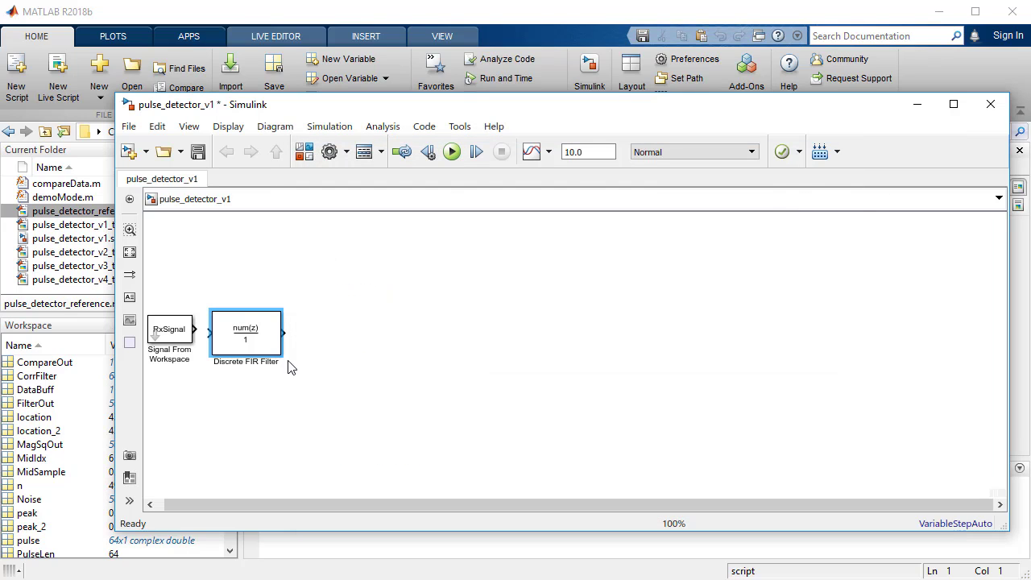
Step: Label the filter output line filter_out and set the stop time to SimTime
drag(290, 329, 319, 337)
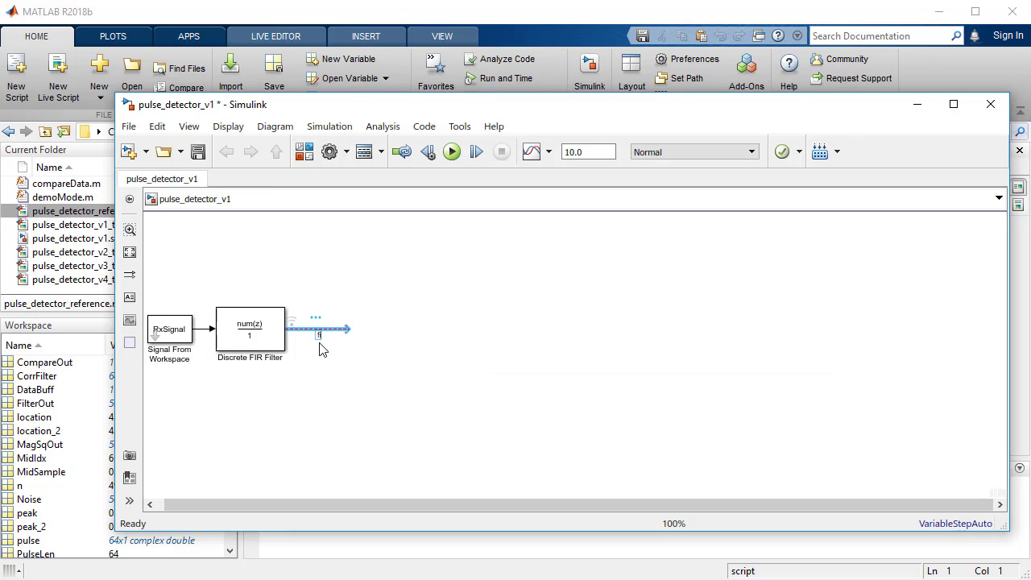
text(filter_out)
double_click(595, 155)
text(SimTime)
Step: Save the model and add a taller Complex to Real-Imag block after filter_out
click(199, 152)
double_click(371, 334)
text(compl)
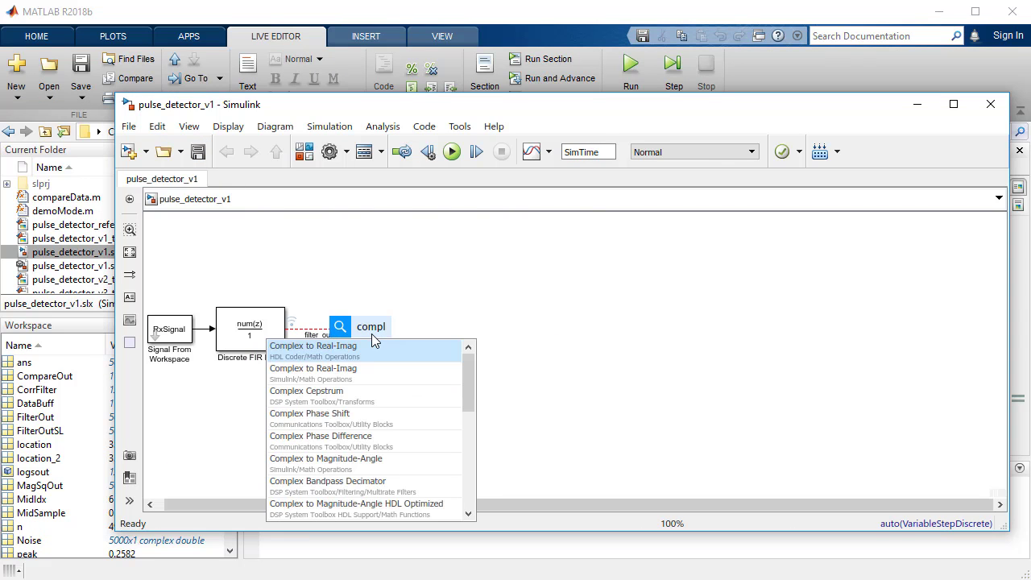
key(Return)
mouse_move(384, 351)
mouse_down()
mouse_move(381, 415)
mouse_move(369, 341)
mouse_up()
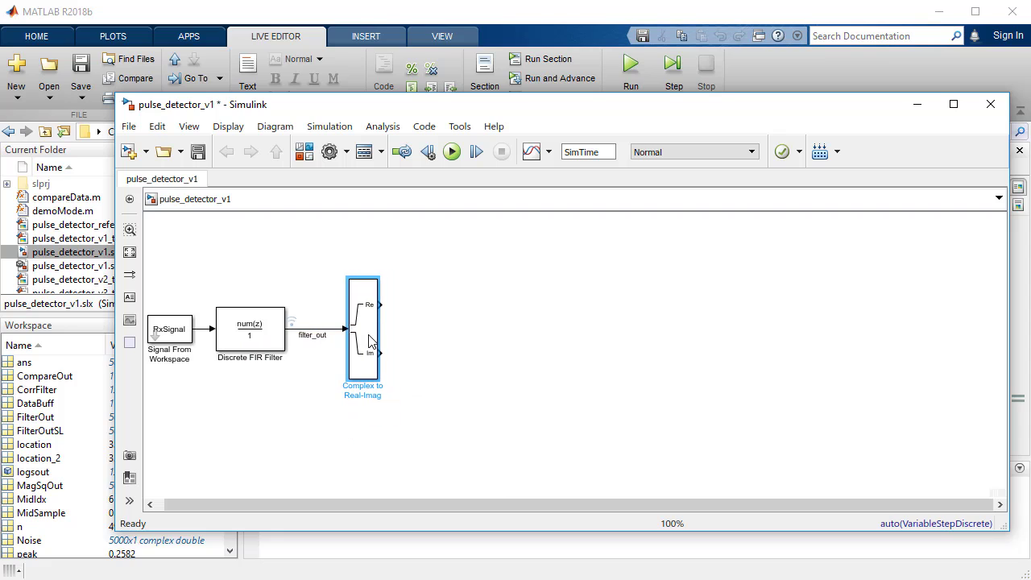
Step: Add two Product blocks squaring the Re and Im outputs
double_click(424, 351)
text(prod)
key(Return)
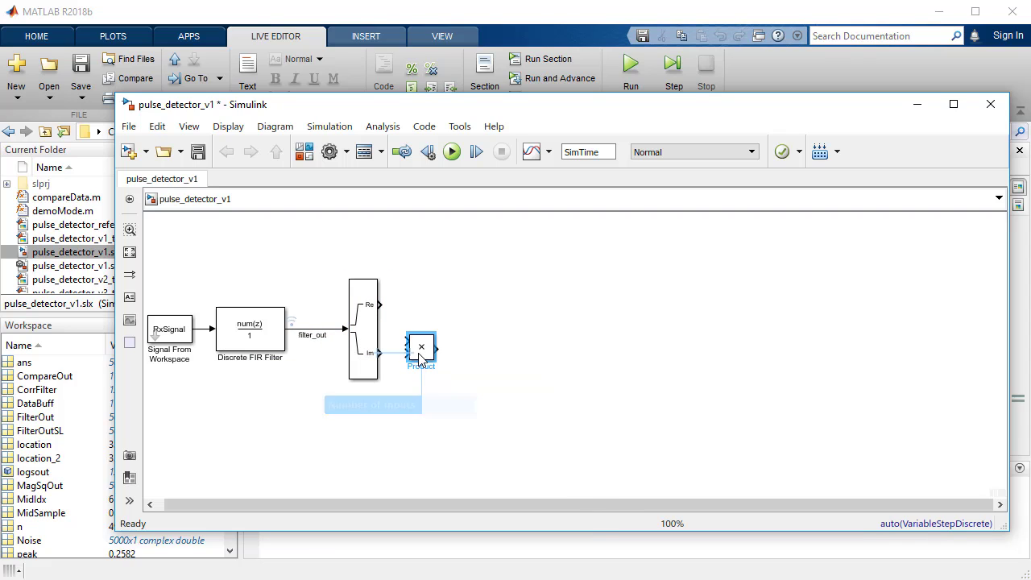
mouse_move(420, 358)
mouse_down()
mouse_move(428, 309)
mouse_move(431, 355)
mouse_up()
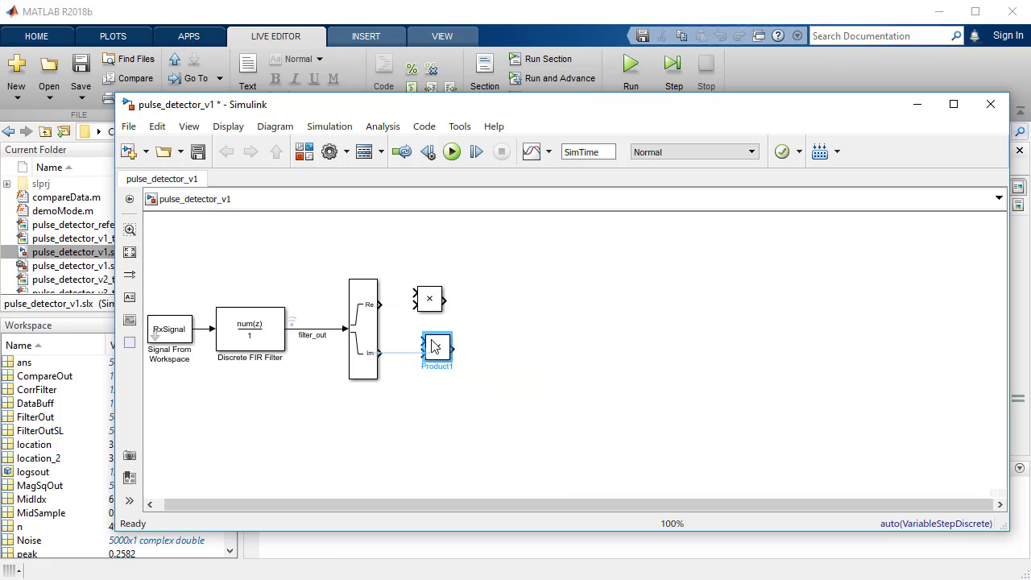
click(399, 352)
drag(416, 305, 395, 305)
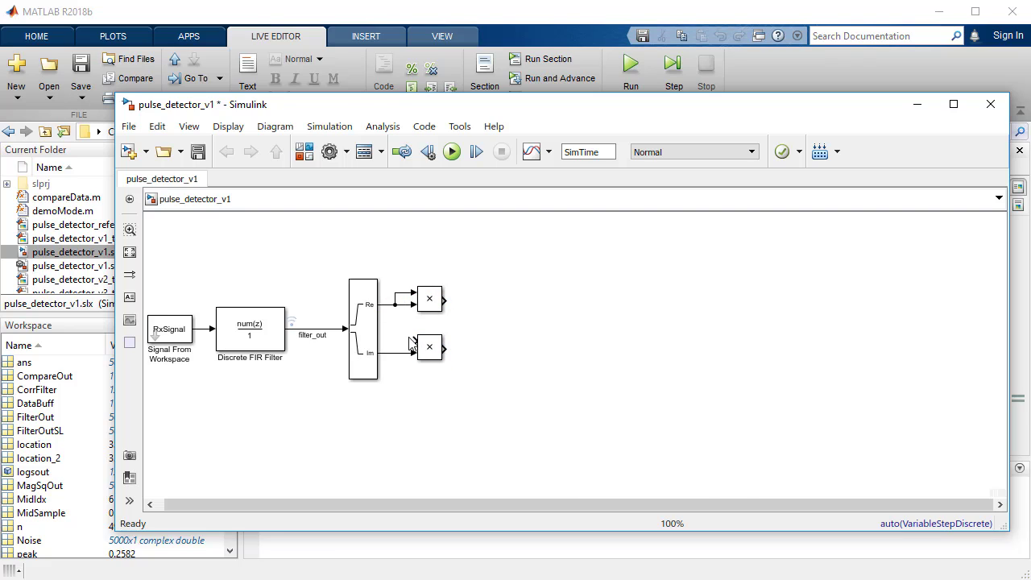
drag(414, 341, 397, 352)
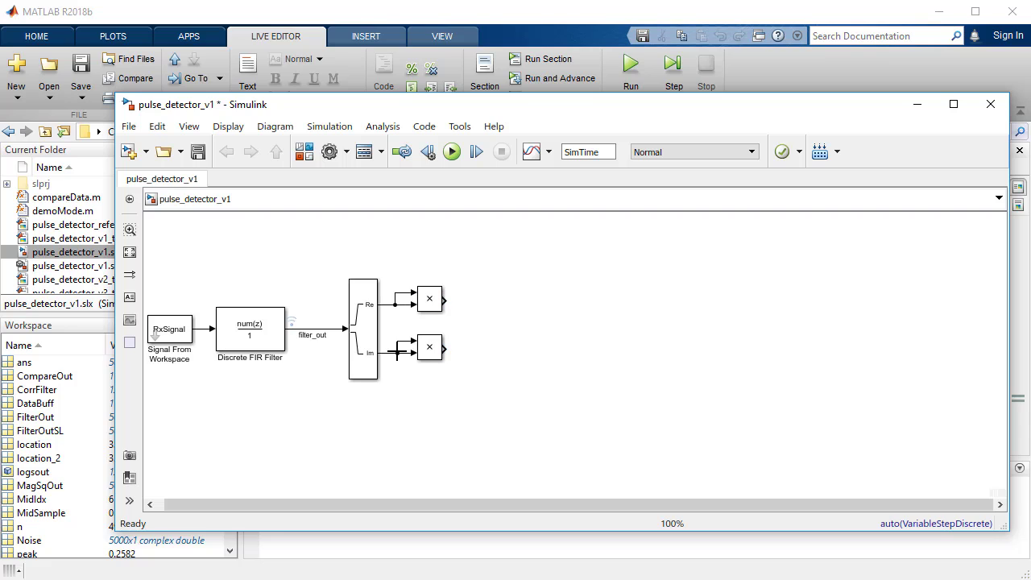
Step: Add an Add block sized to the Products and wire the Product outputs into it
double_click(488, 318)
text(add)
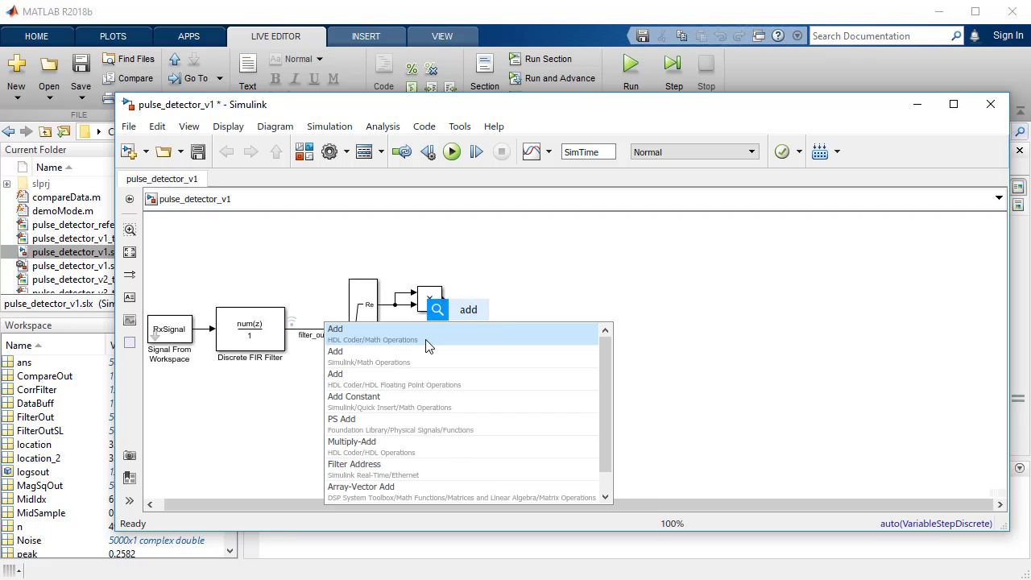
click(425, 342)
mouse_move(482, 342)
mouse_down()
mouse_move(484, 402)
mouse_move(480, 332)
mouse_up()
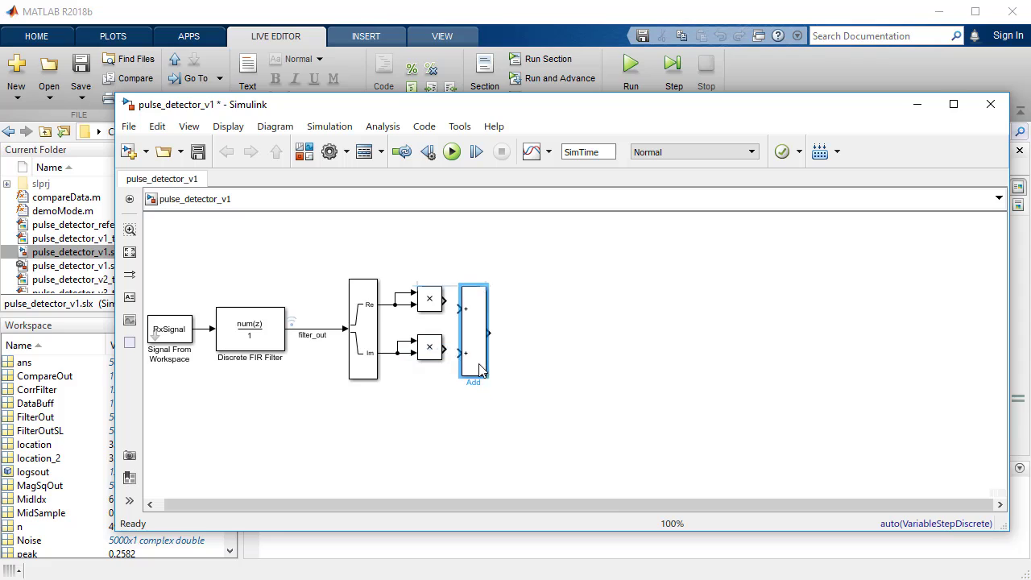
drag(490, 282, 494, 278)
drag(443, 299, 461, 299)
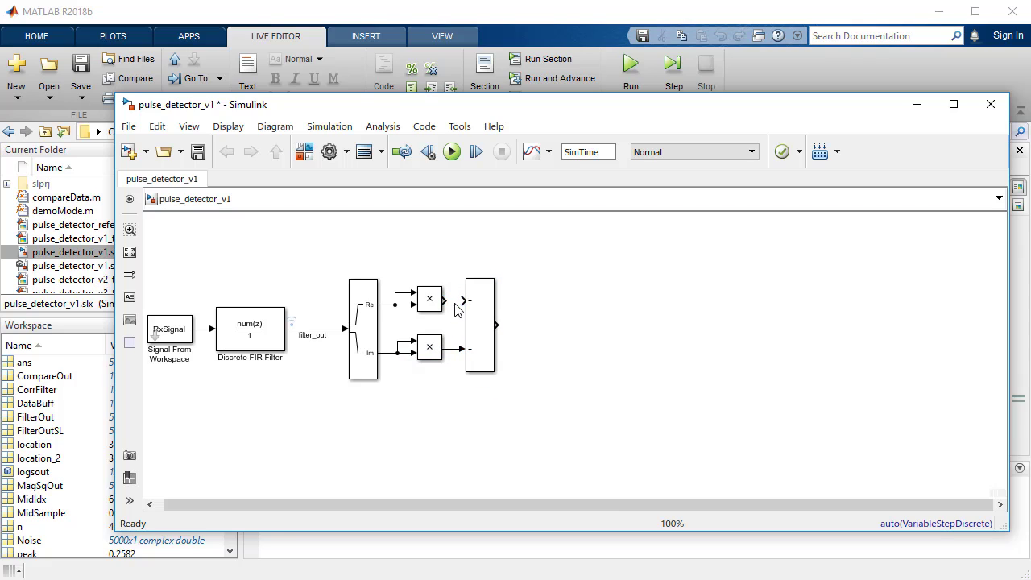
click(492, 402)
Step: Group the Complex to Real-Imag, Product and Add blocks into a subsystem with output mag_sq_out
drag(326, 271, 503, 384)
right_click(481, 329)
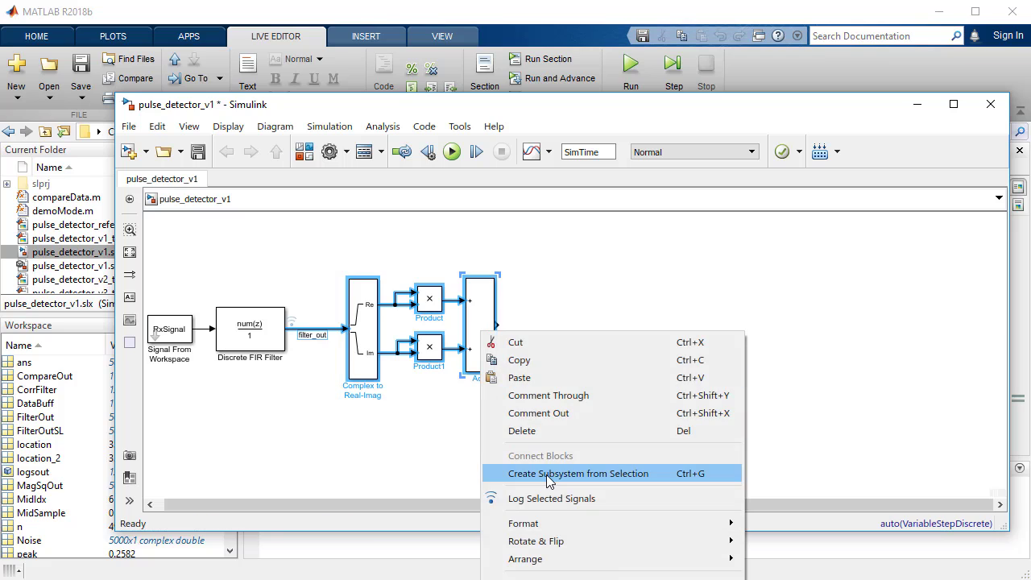
click(548, 474)
double_click(474, 330)
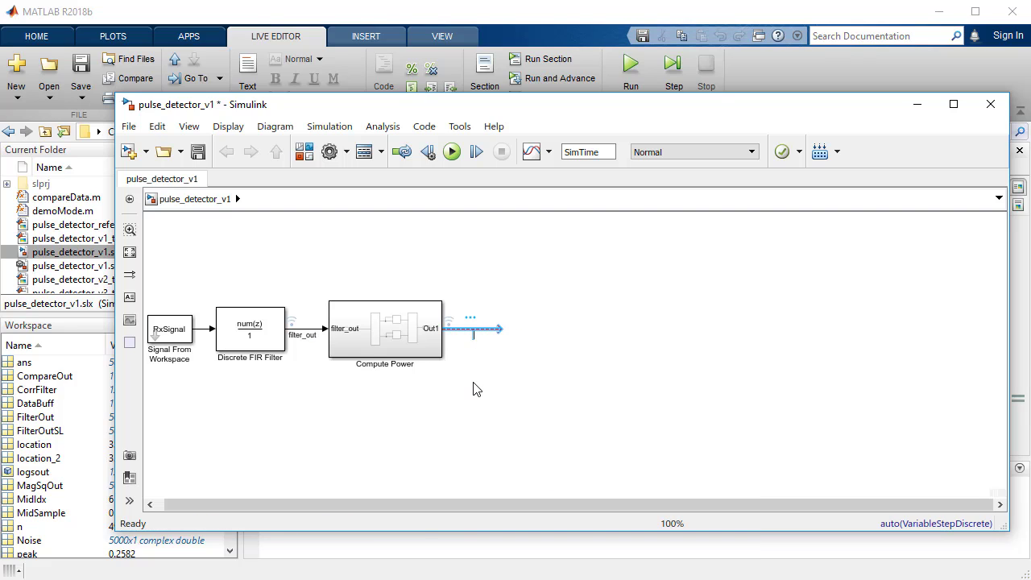
text(mag_sq_out)
Step: Turn on Port Data Types under Display > Signals & Ports
click(228, 127)
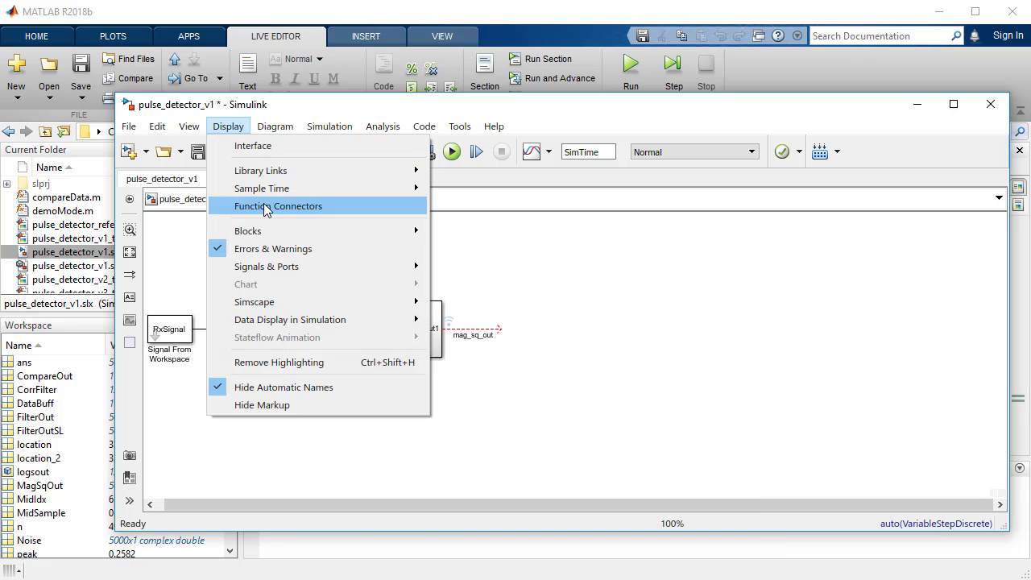
click(462, 281)
click(228, 126)
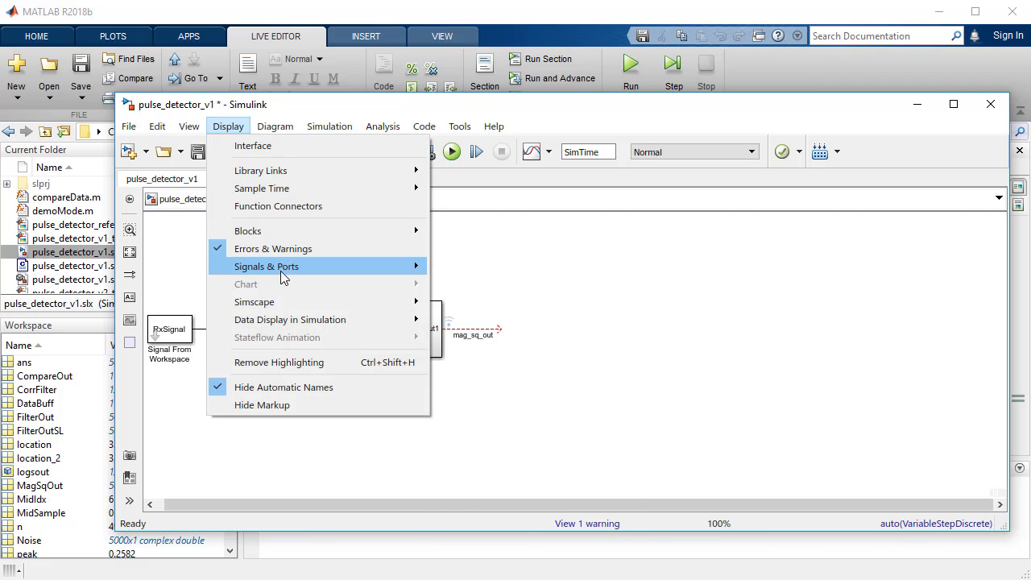
mouse_move(413, 269)
mouse_move(506, 334)
click(506, 312)
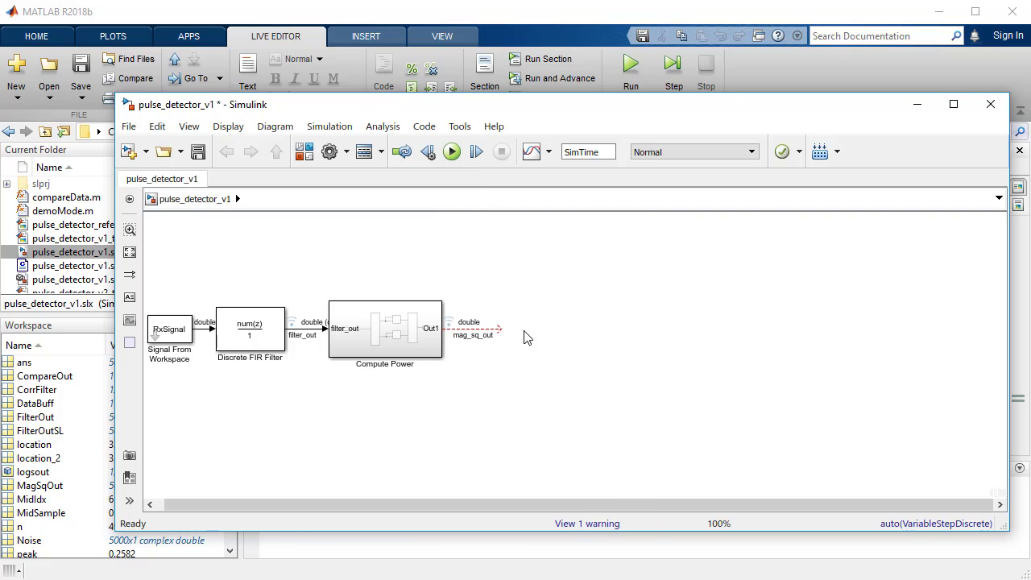
Step: Add a Tapped Delay with WindowLen delays after mag_sq_out, then switch to the MATLAB window
click(524, 336)
text(tapd)
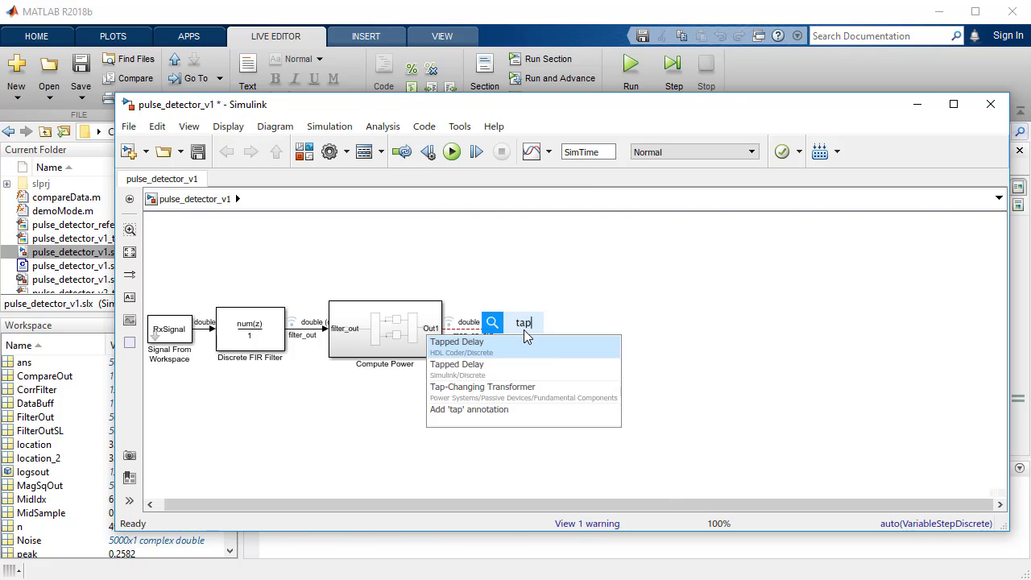
click(524, 342)
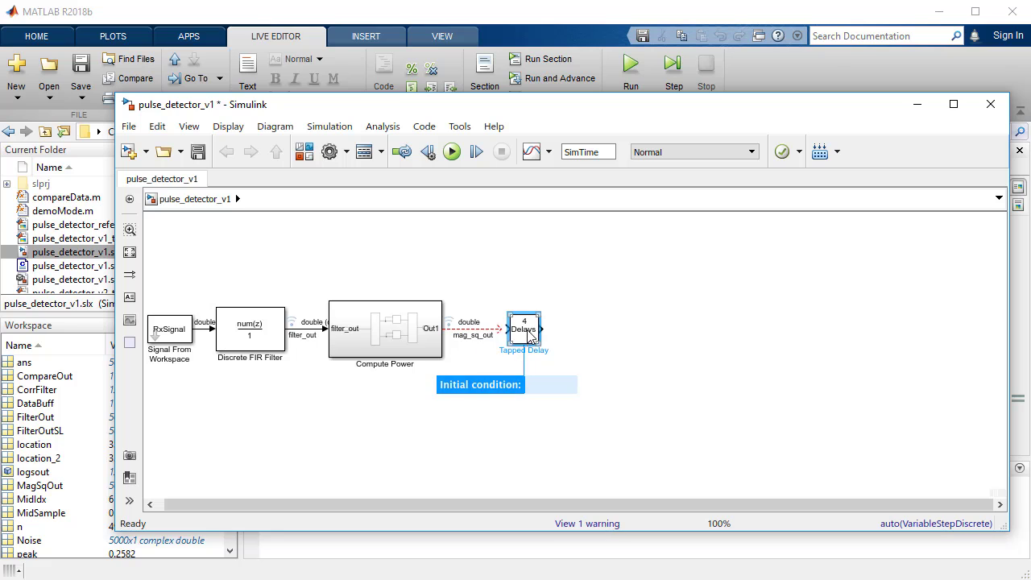
double_click(525, 334)
double_click(582, 370)
text(WindowLen)
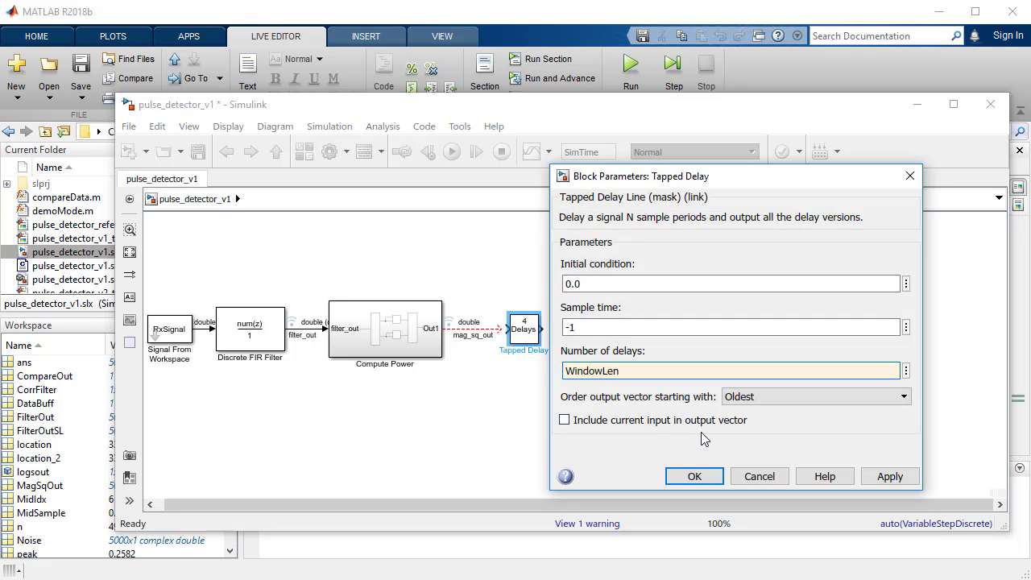
click(878, 478)
click(693, 479)
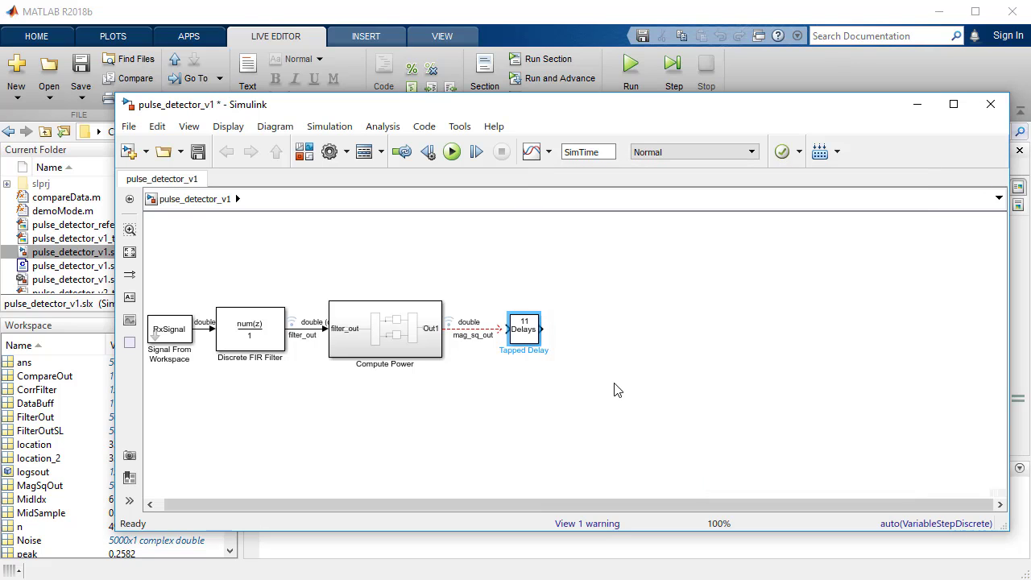
click(582, 337)
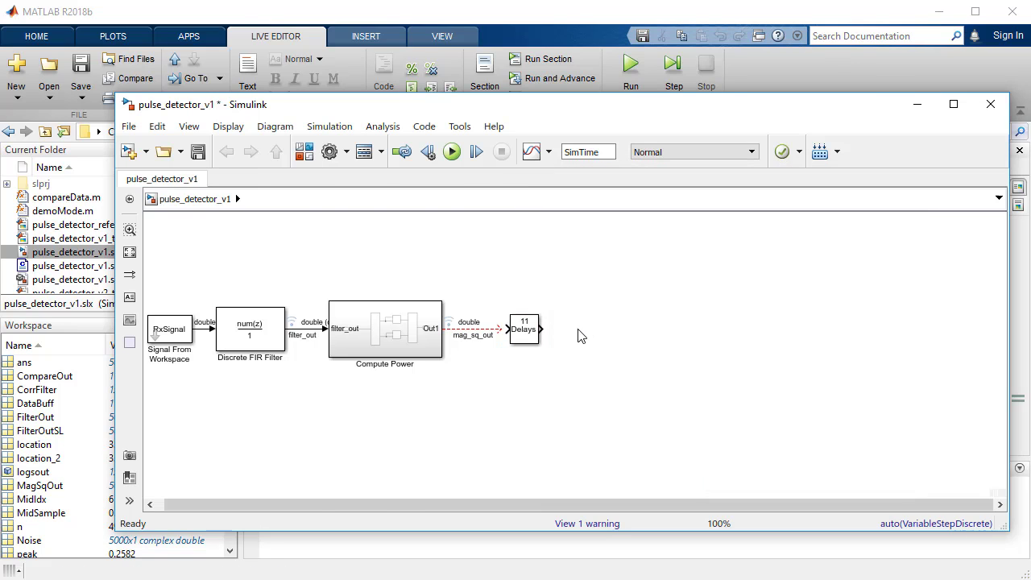
key(alt+Tab)
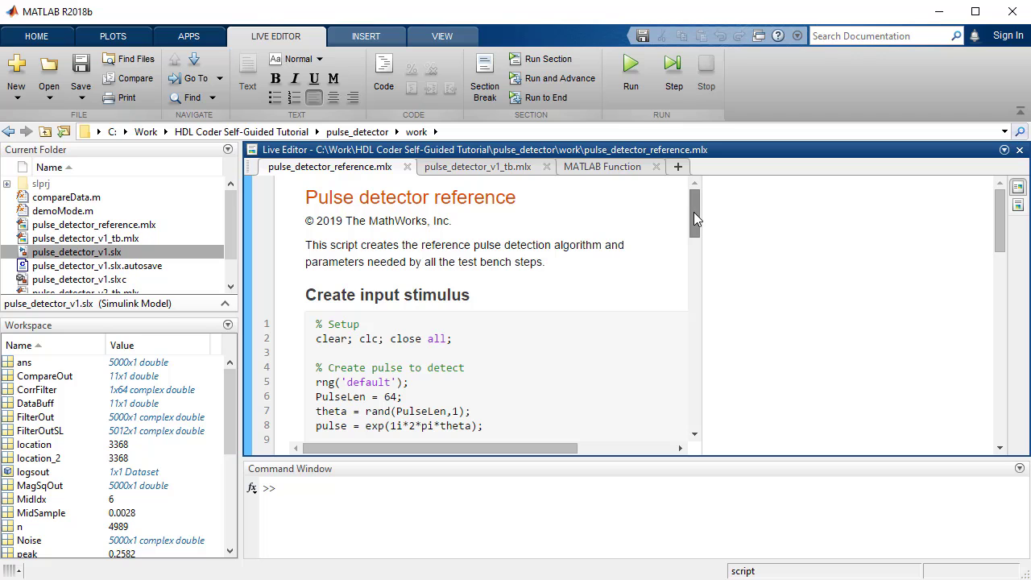
Step: Paste the reference script's lines 42–63 peak code into a new MATLAB Function block
drag(693, 212, 693, 387)
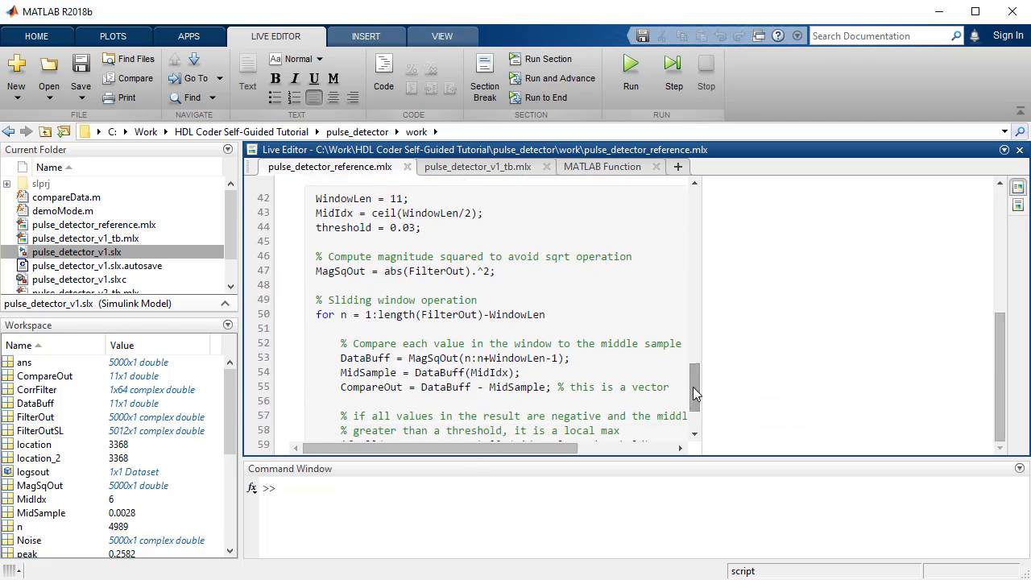
drag(311, 202, 557, 457)
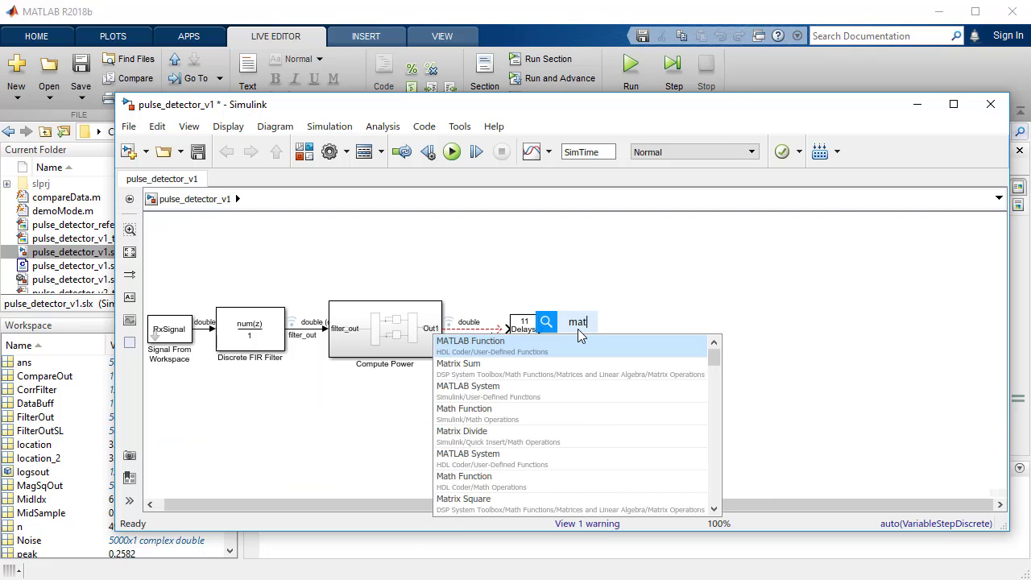
text(atla)
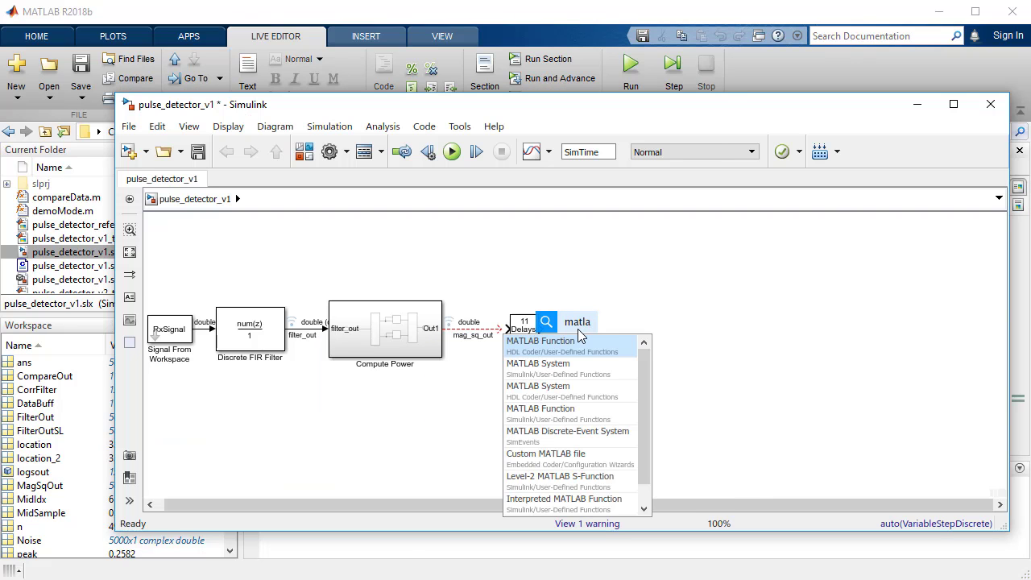
click(580, 340)
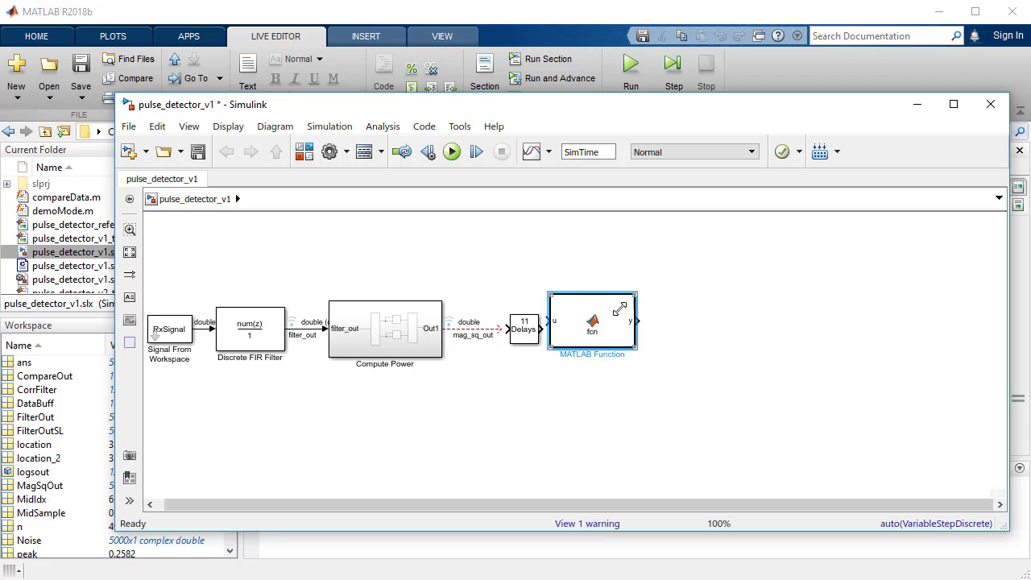
double_click(619, 309)
key(ctrl+v)
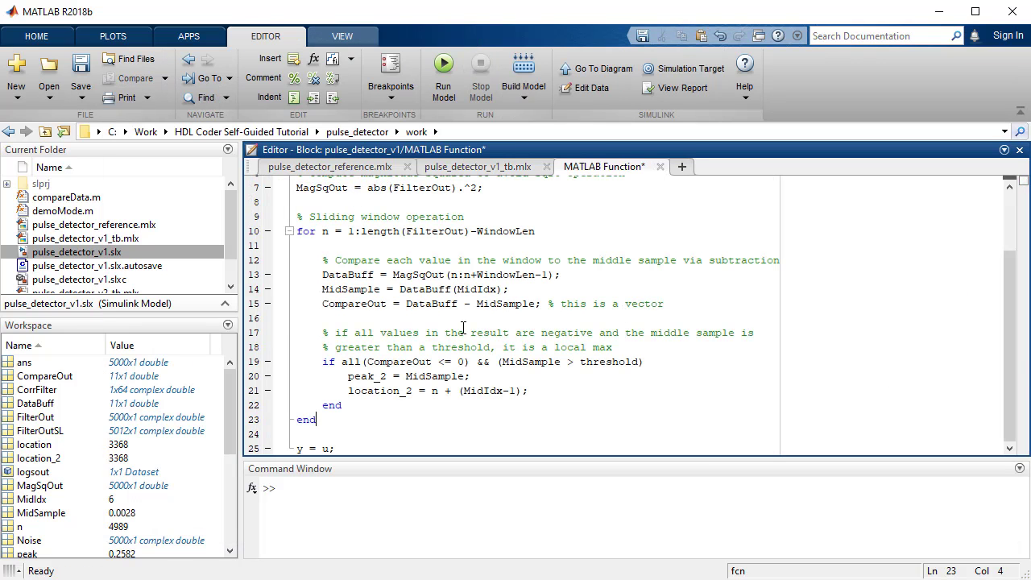
Step: Change the signature to [MidSample,detected] = fcn(threshold,DataBuff,WindowLen)
scroll(464, 328, up, 2)
double_click(353, 184)
text([Mid)
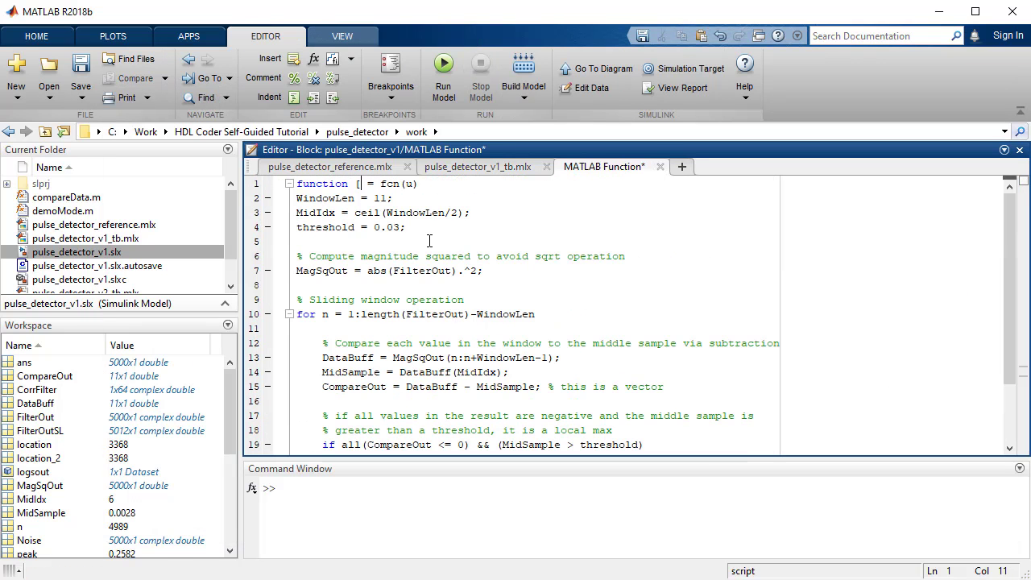
text(Sample,detected)
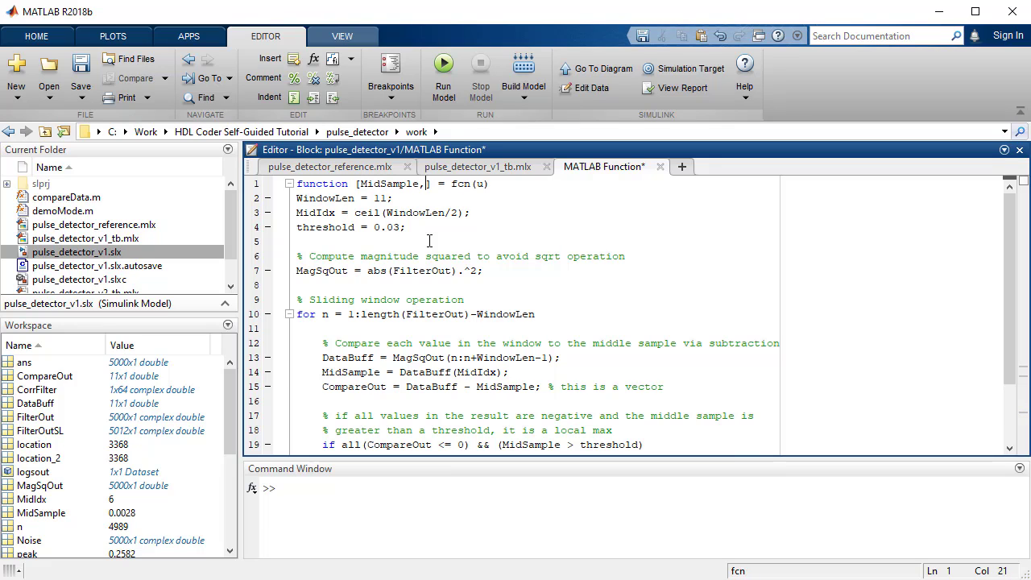
key(End)
key(BackSpace)
key(BackSpace)
text(t)
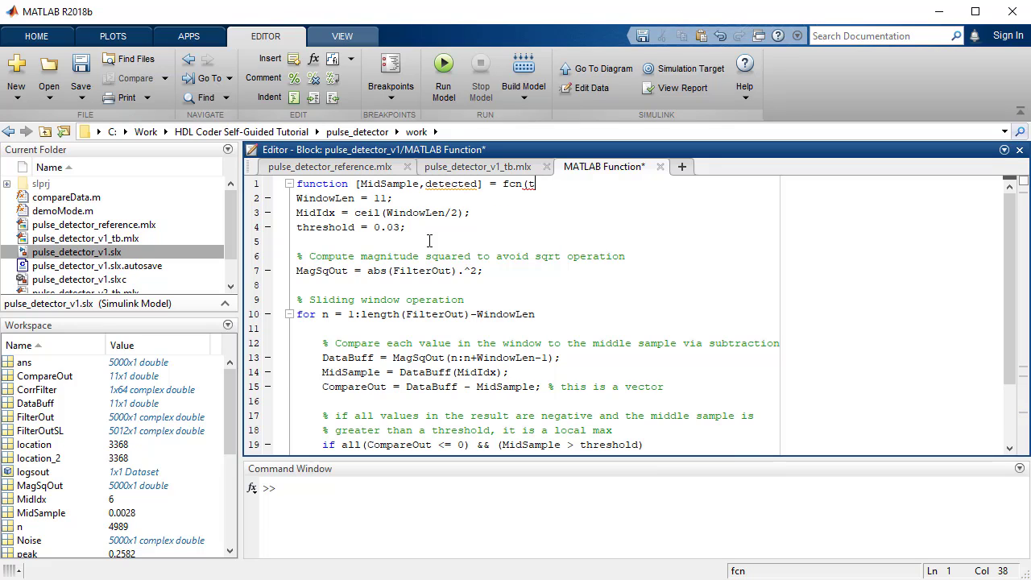
text(hreshold,DataBuf)
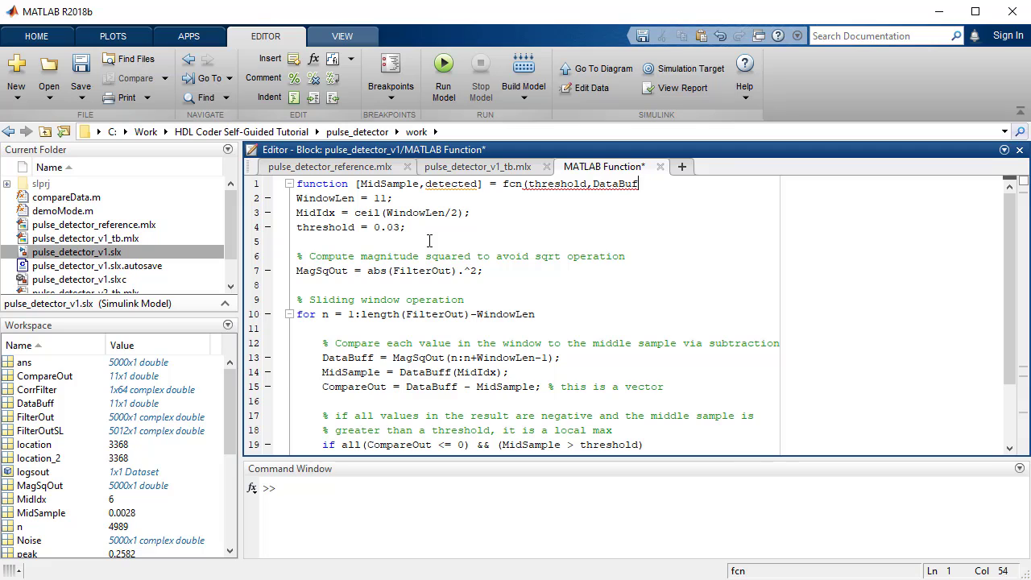
text(f,WindowLen)
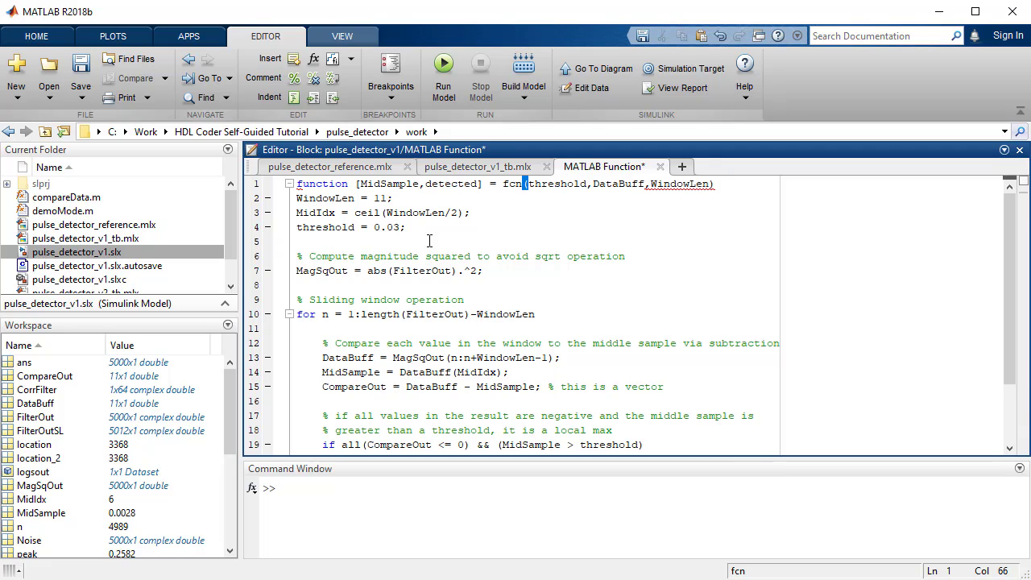
Step: Delete the WindowLen and threshold constants, magnitude computation, loop header and DataBuff assignment
drag(414, 202, 283, 203)
key(BackSpace)
drag(414, 226, 290, 226)
key(BackSpace)
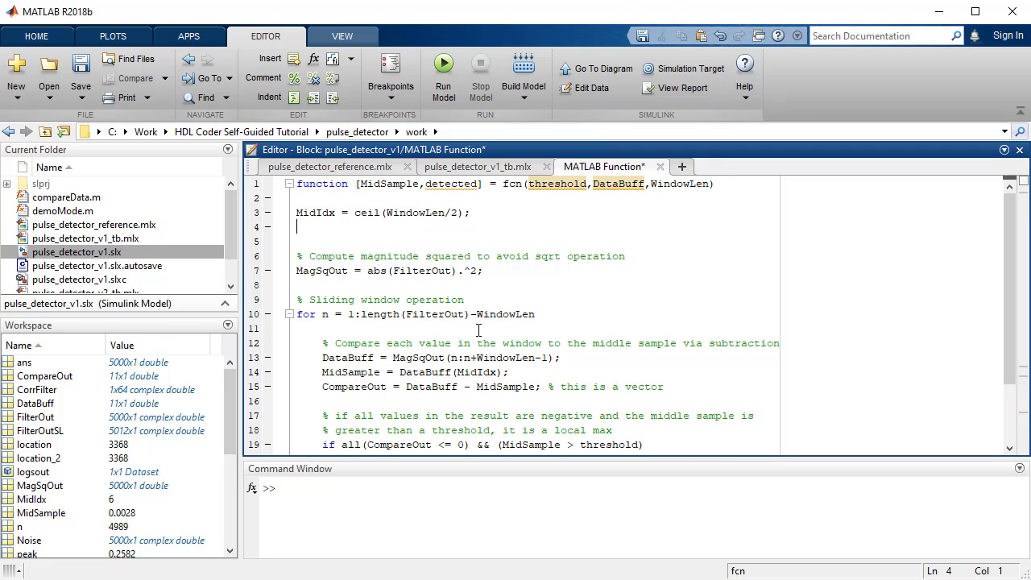
drag(563, 324, 298, 228)
key(BackSpace)
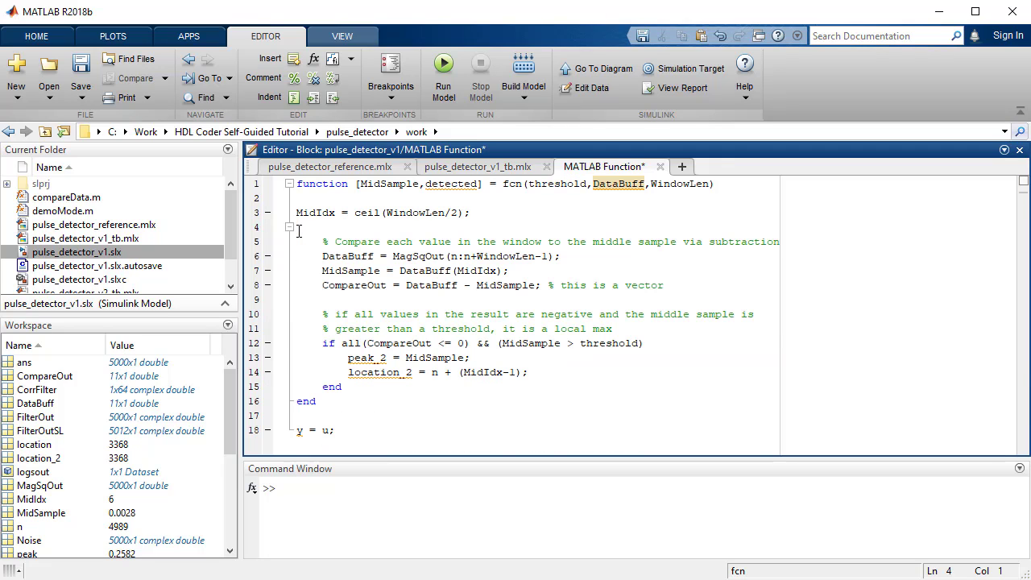
drag(567, 257, 322, 256)
key(BackSpace)
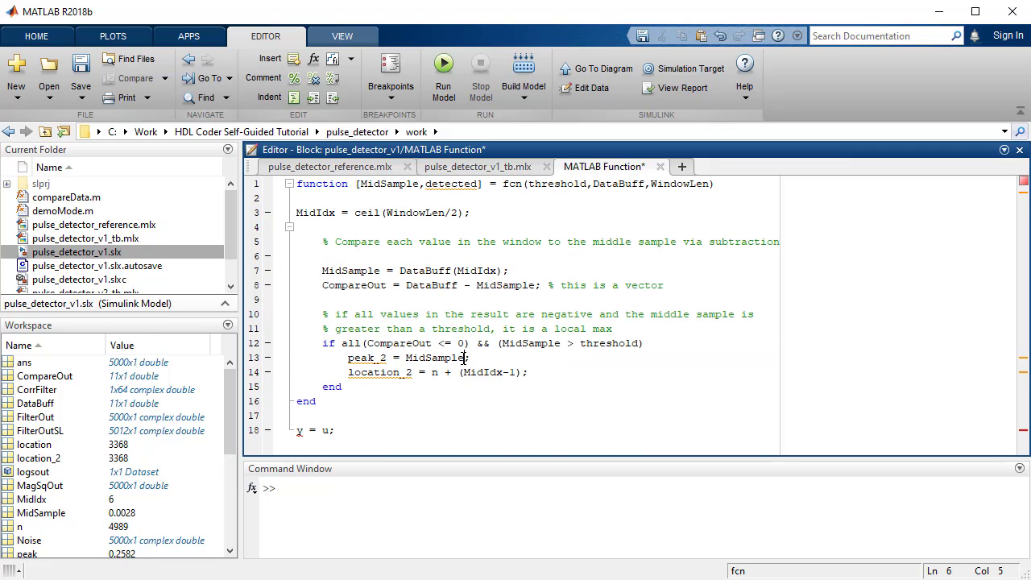
Step: Set detected = 1, else detected = 0, and remove the leftover end and y = u lines
drag(464, 358, 348, 358)
text(detected = )
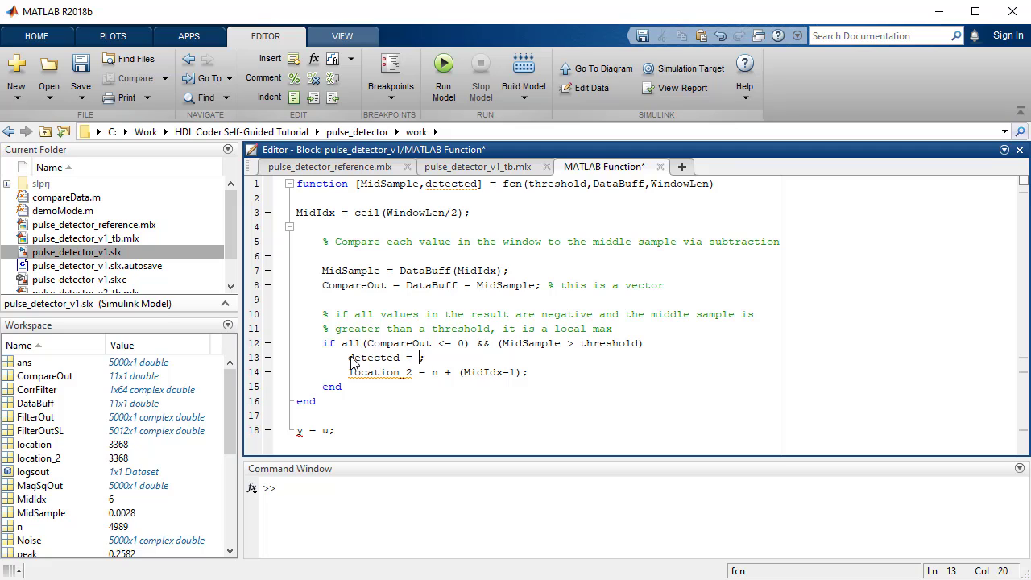
text(1)
key(End)
key(Return)
text(else)
drag(348, 387, 518, 393)
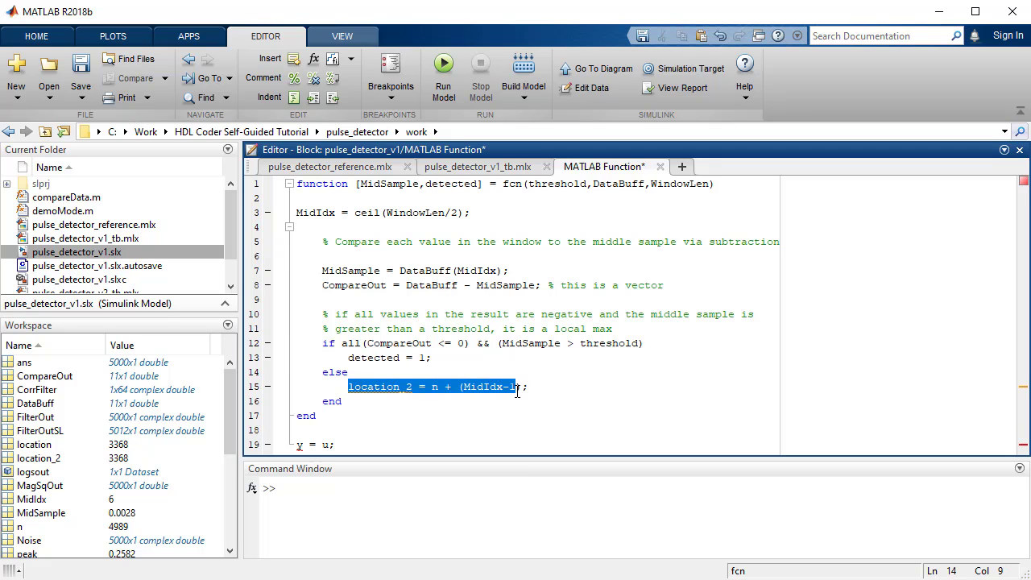
text(detected =  0;)
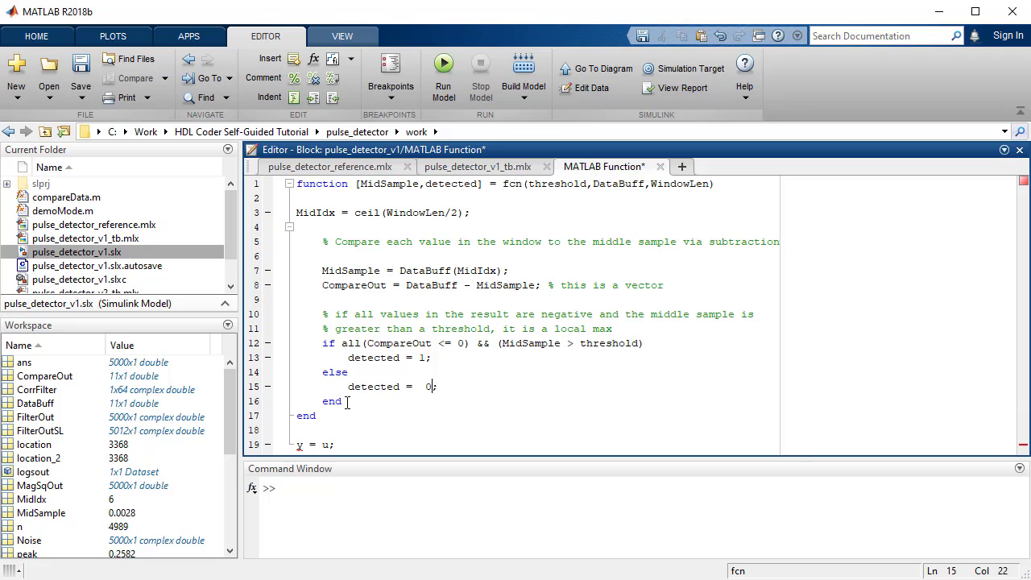
drag(341, 447, 294, 413)
key(Delete)
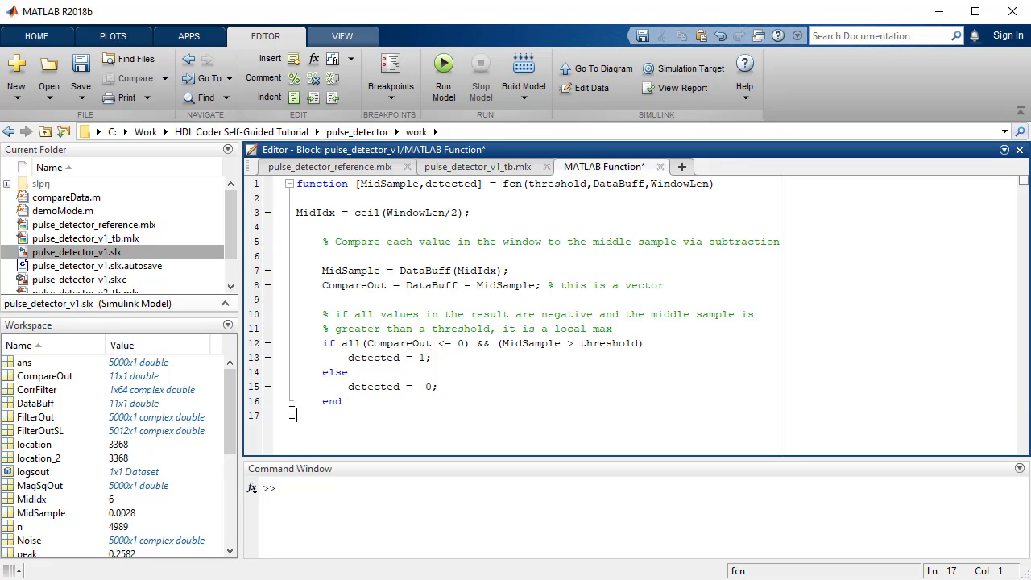
Step: In Ports and Data Manager, make WindowLen a non-tunable Parameter and apply
click(597, 92)
drag(574, 161, 542, 94)
click(391, 211)
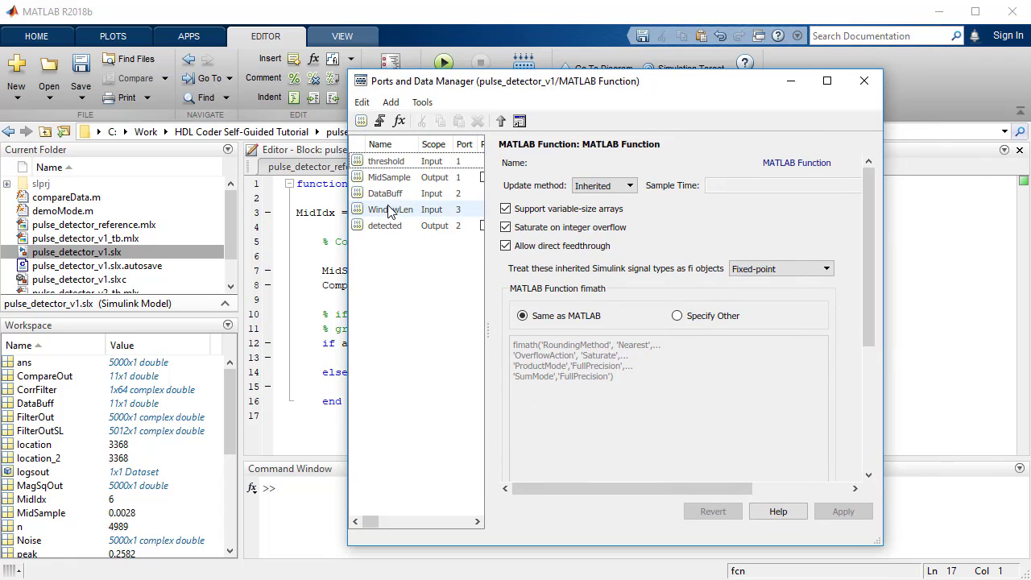
click(690, 207)
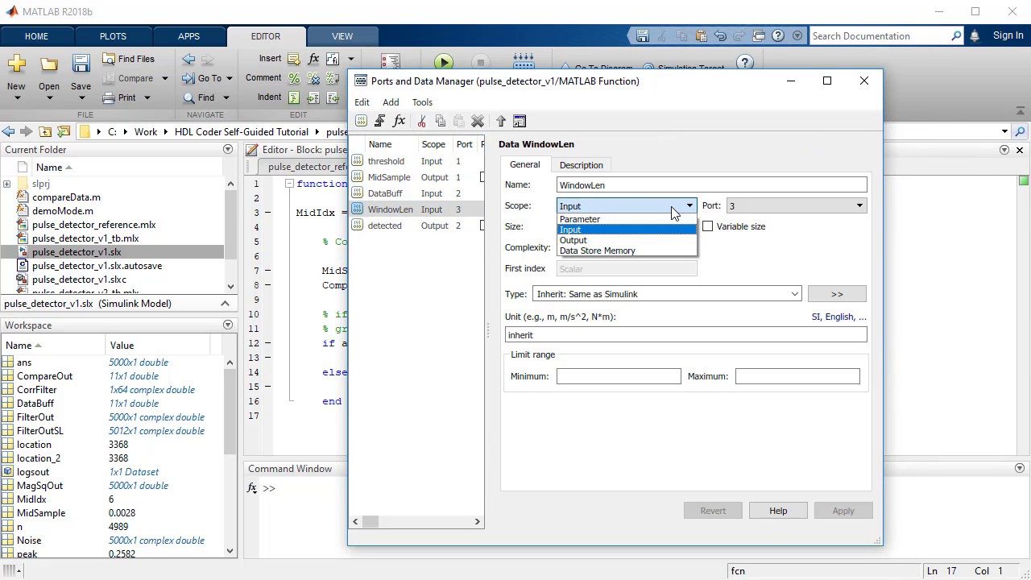
click(677, 221)
click(717, 206)
click(843, 511)
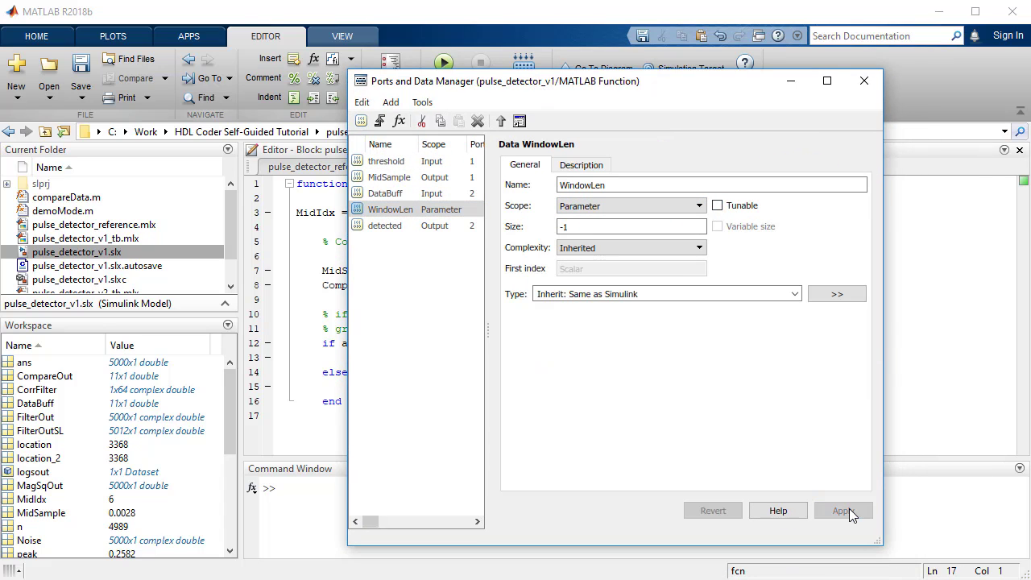
click(862, 82)
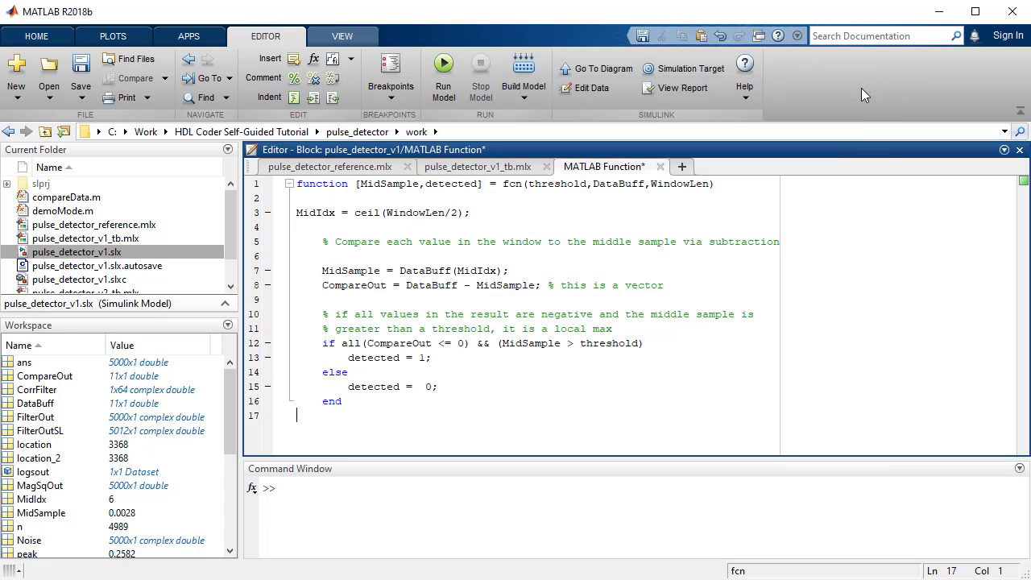
Step: Connect the Delays output to DataBuff and feed threshold from a Constant block valued threshold
click(661, 167)
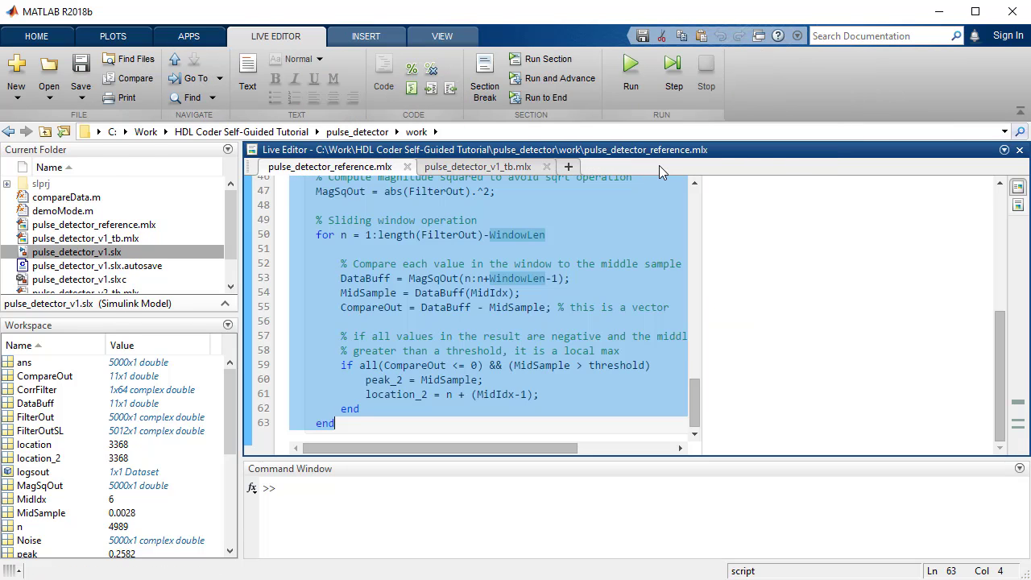
drag(544, 328, 567, 328)
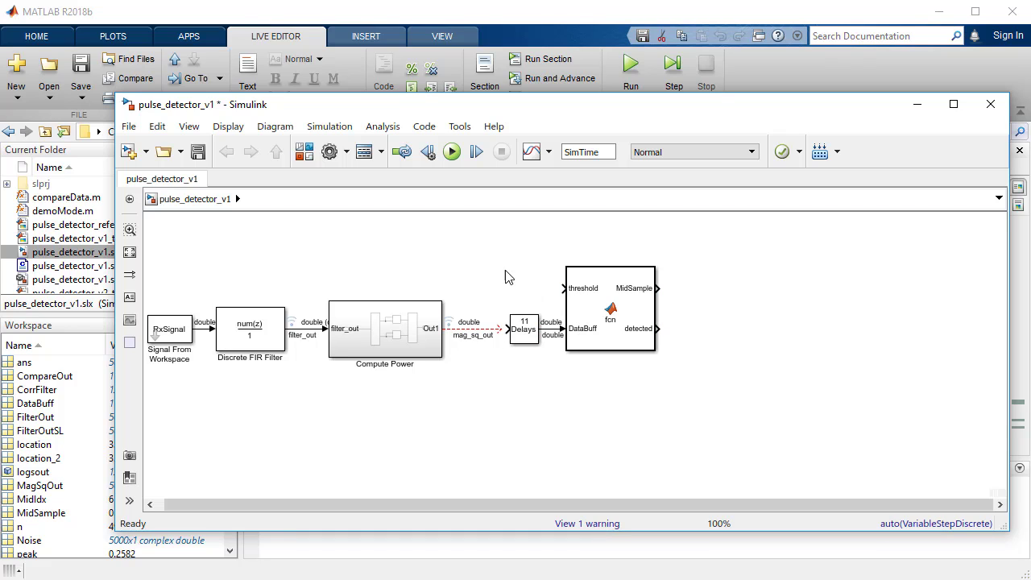
double_click(498, 274)
text(const)
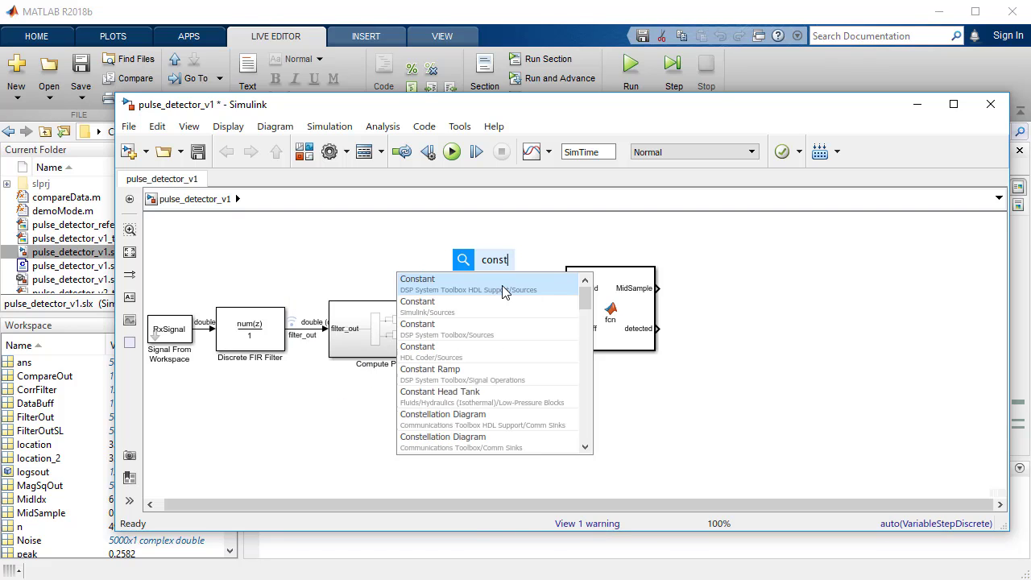
click(502, 286)
double_click(494, 264)
text(th)
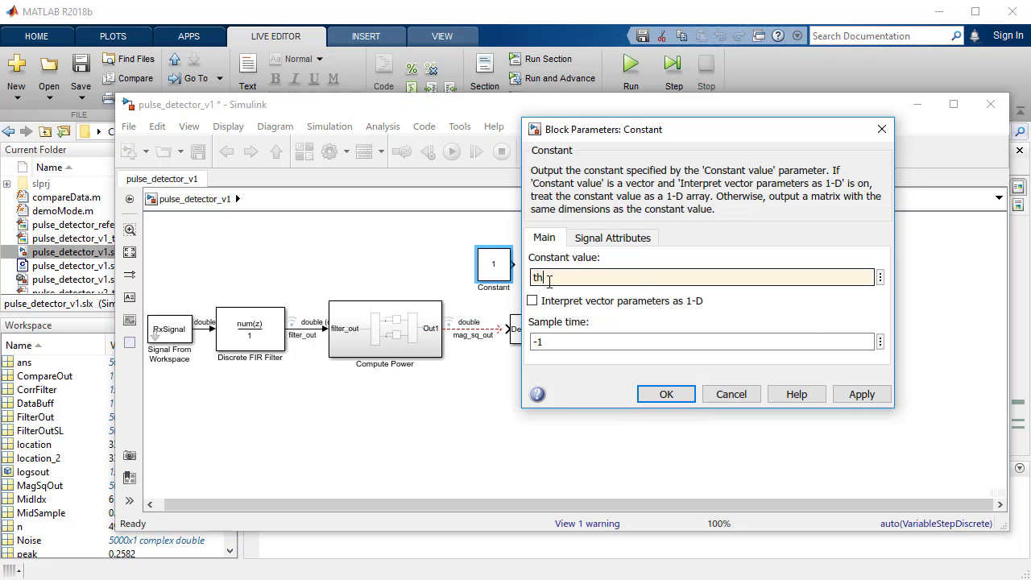
text(reshold)
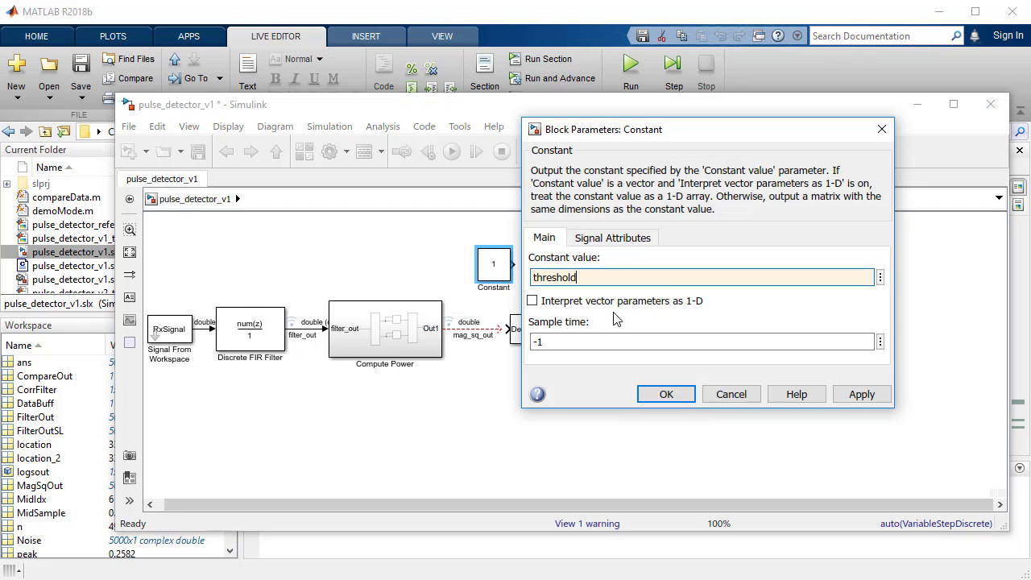
click(861, 394)
click(666, 394)
mouse_move(511, 280)
mouse_down()
mouse_move(531, 274)
mouse_move(522, 289)
mouse_move(555, 284)
mouse_move(563, 297)
mouse_up()
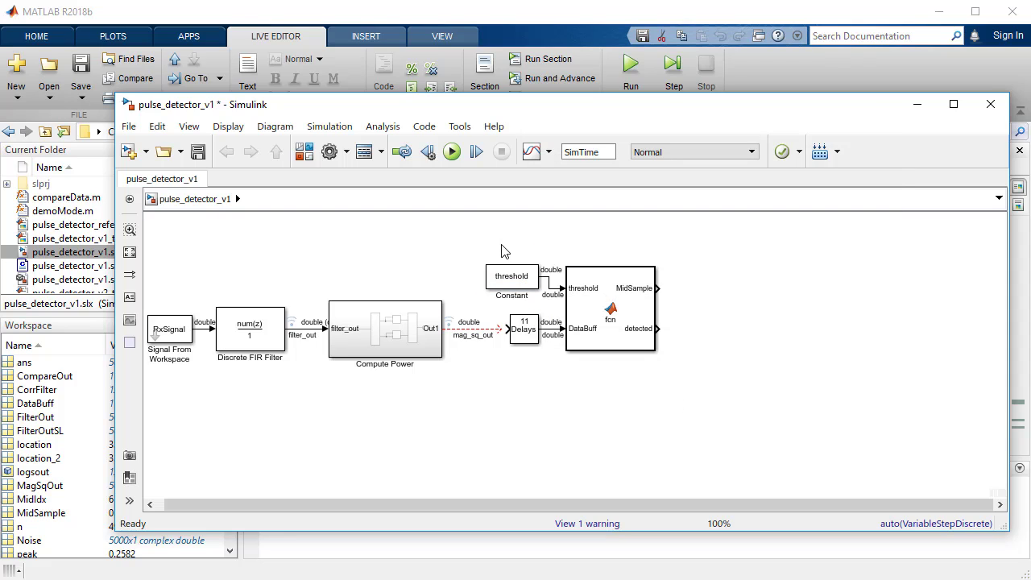
Step: Group the Constant, Tapped Delay and function blocks into a subsystem fed by mag_sq_out, with two output lines
drag(501, 245, 674, 384)
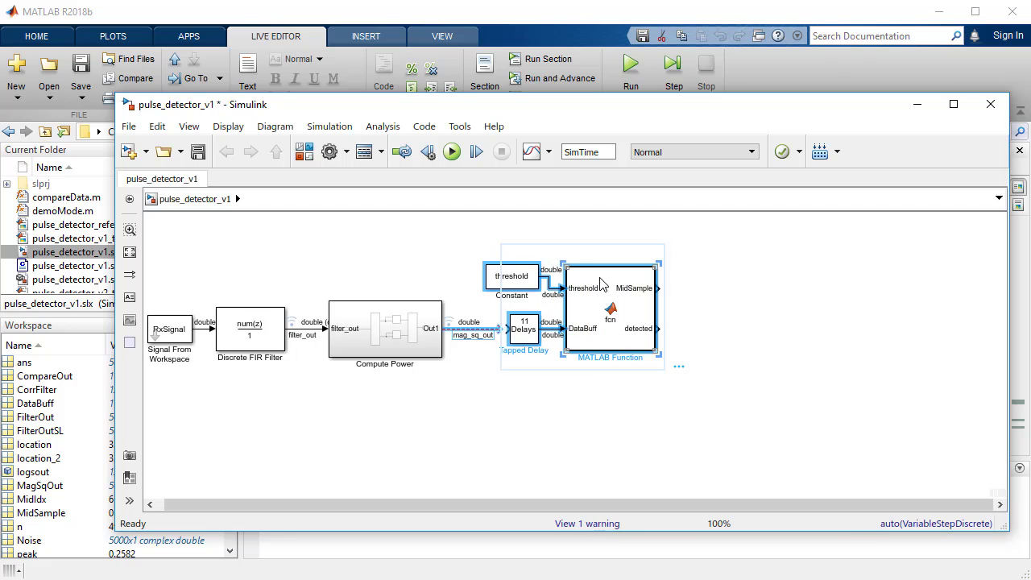
key(ctrl+g)
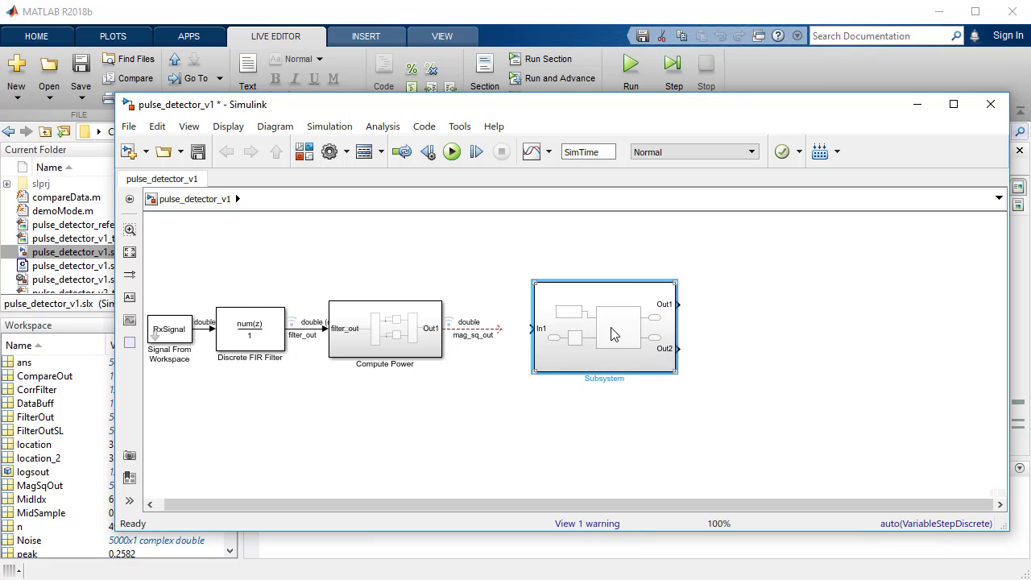
drag(612, 334, 580, 333)
drag(646, 304, 701, 304)
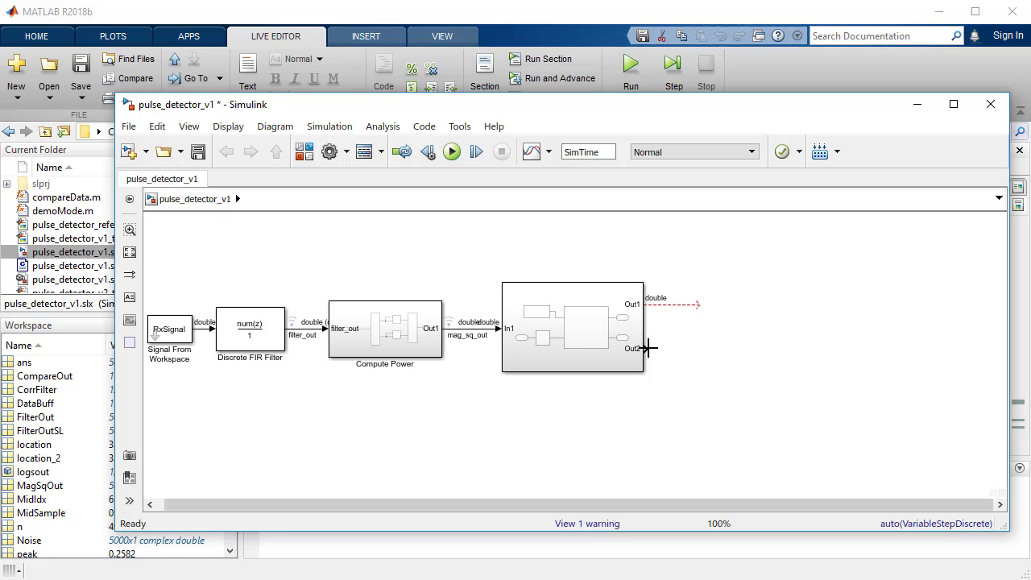
drag(650, 348, 703, 348)
Step: Name the subsystem's output signals mid_sample and detected, then begin renaming the subsystem
click(668, 303)
double_click(674, 309)
text(mid_)
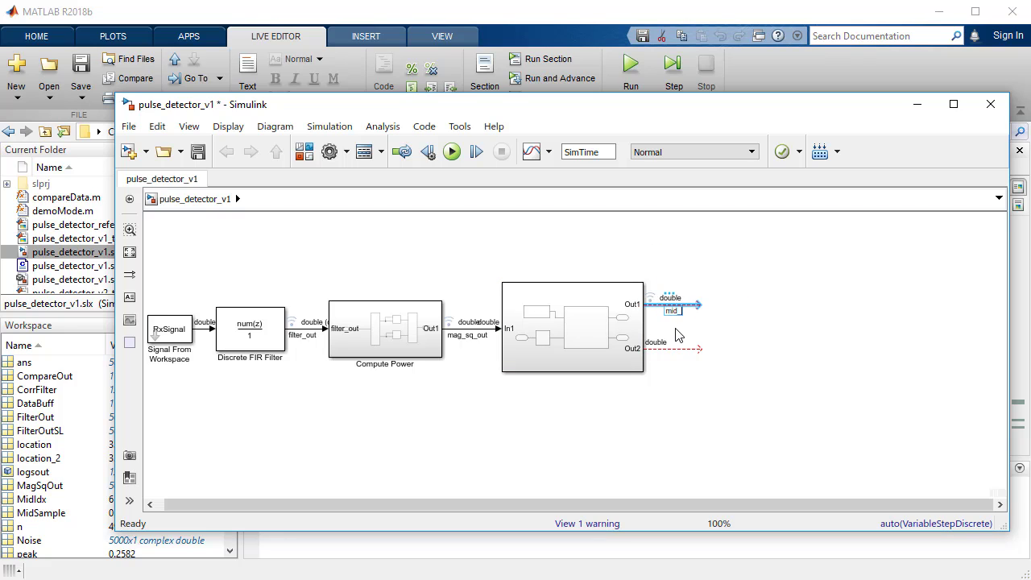
text(sample)
click(669, 349)
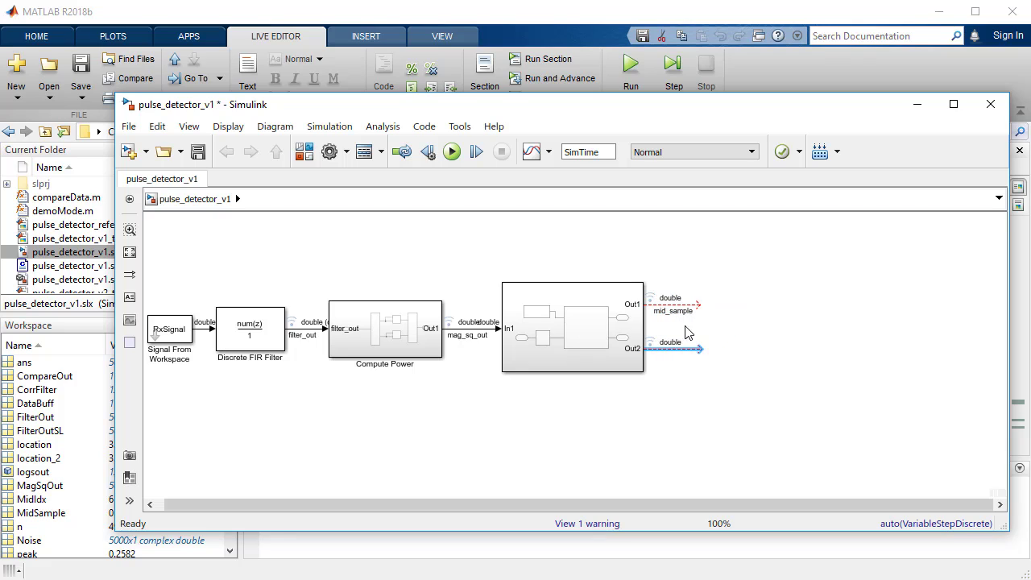
double_click(674, 355)
text(detected)
click(574, 378)
Step: Name the subsystem Local Peak and add a Unit Delay Enabled Synchronous block spanning both outputs
text(Local Peak)
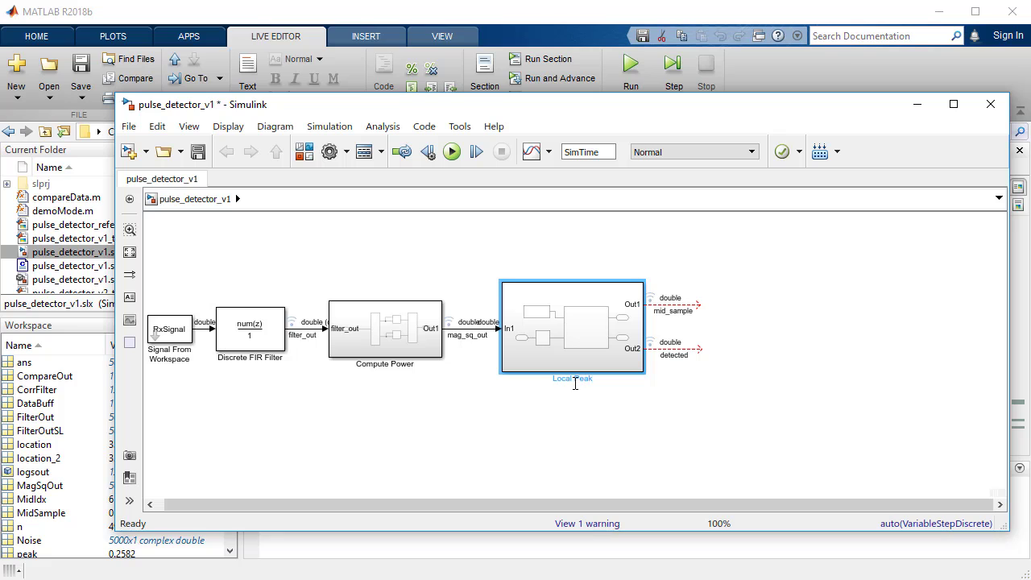
click(719, 327)
double_click(722, 327)
text(unit)
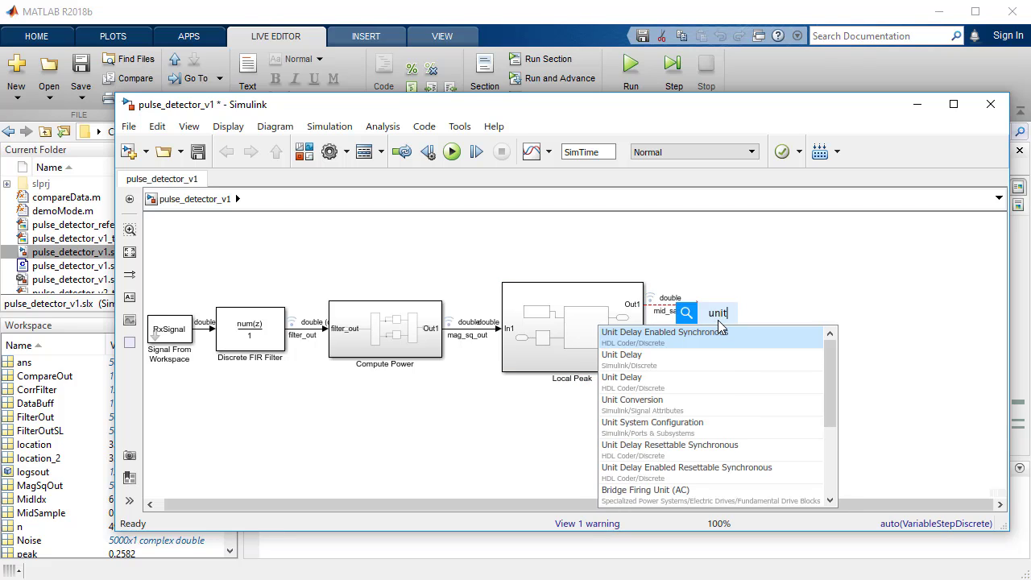
key(Return)
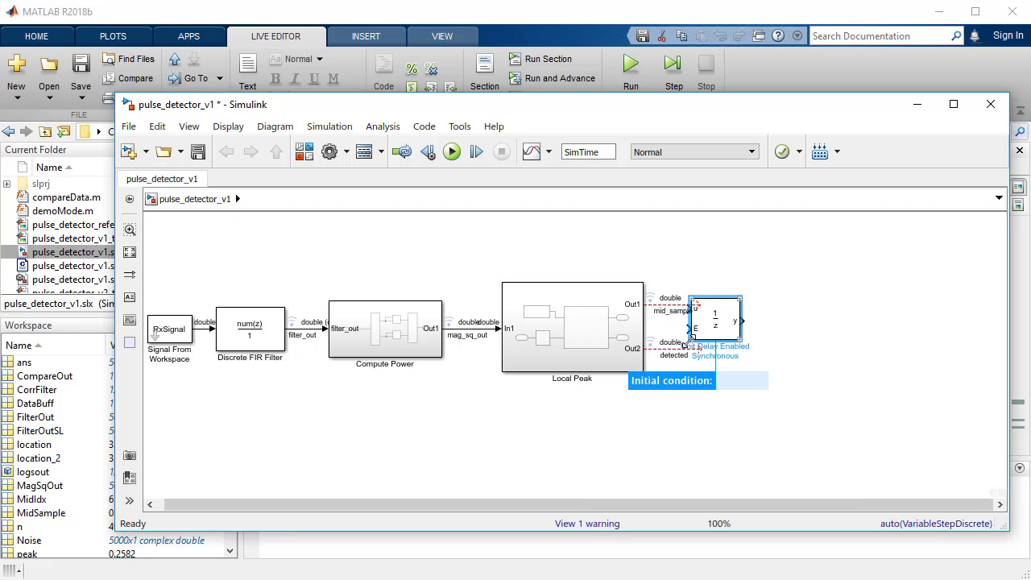
drag(684, 344, 719, 369)
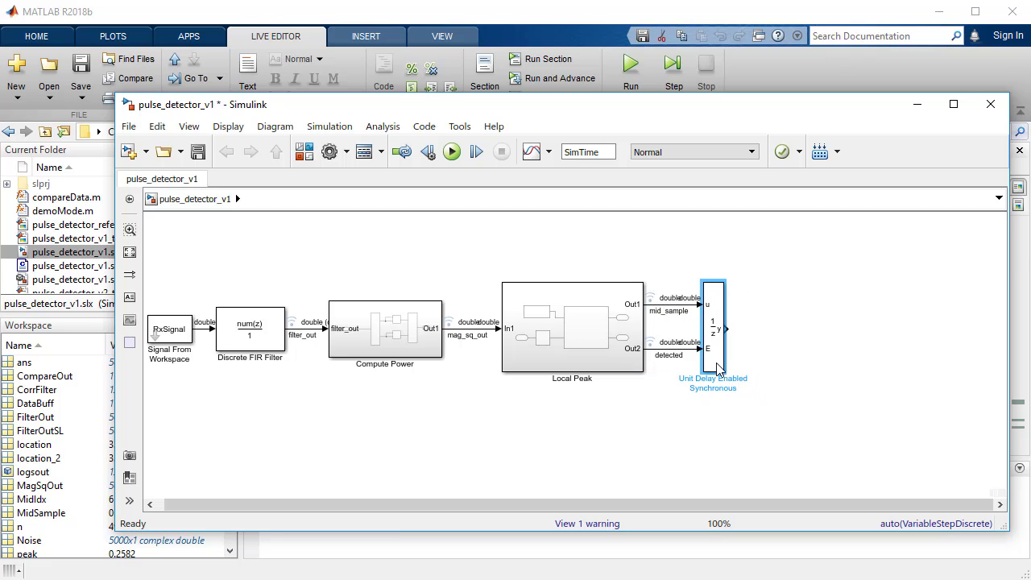
Step: Check the unit delay's parameters without saving changes, then start a display block from its output
double_click(717, 367)
drag(831, 215, 773, 210)
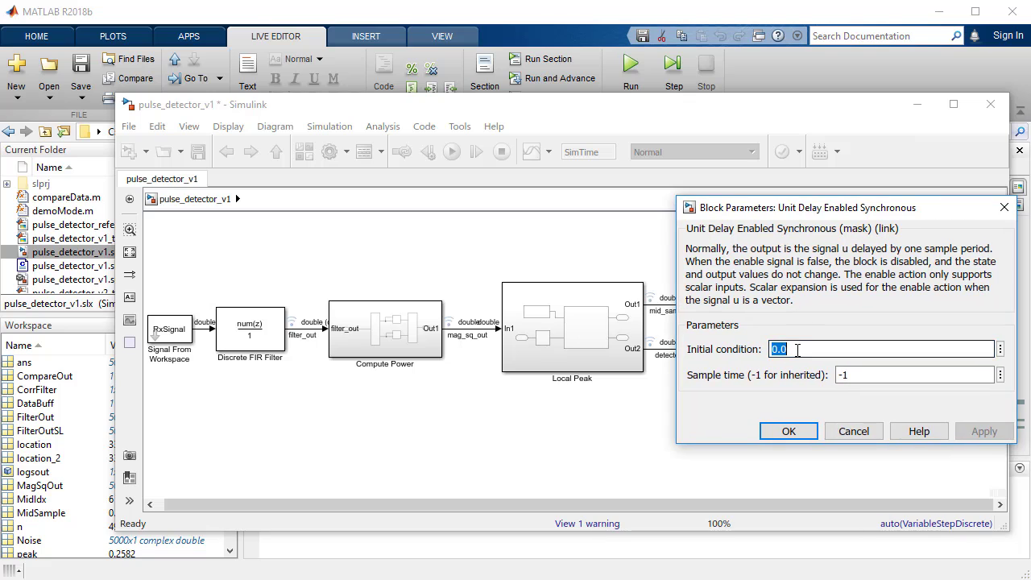
text(1)
click(850, 432)
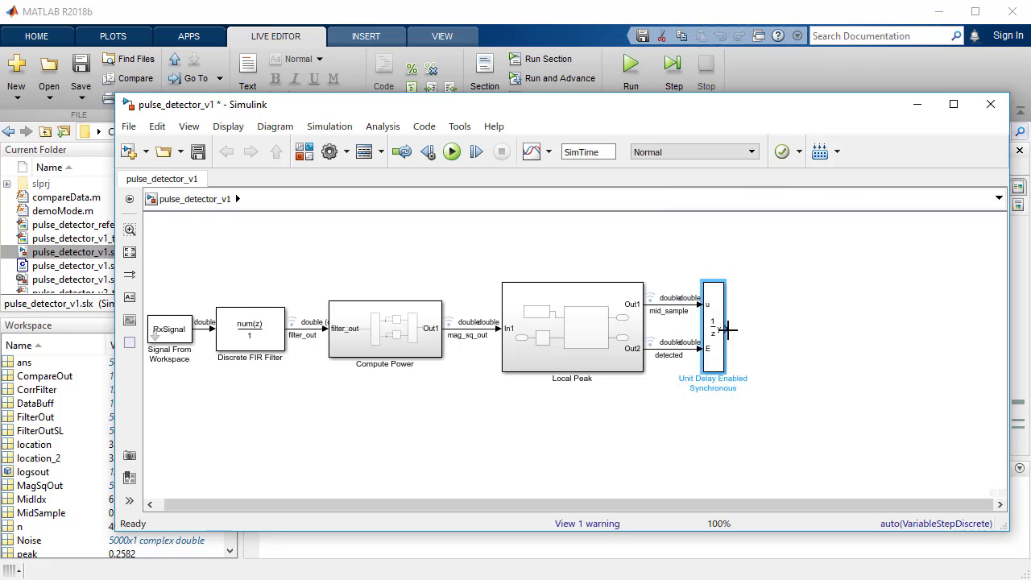
drag(728, 328, 762, 328)
text(d)
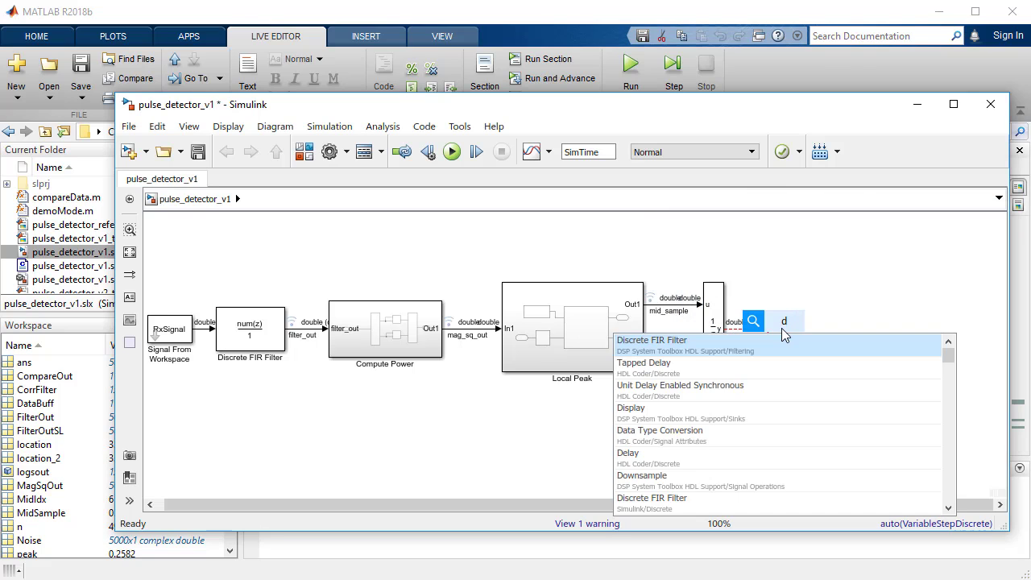
text(is)
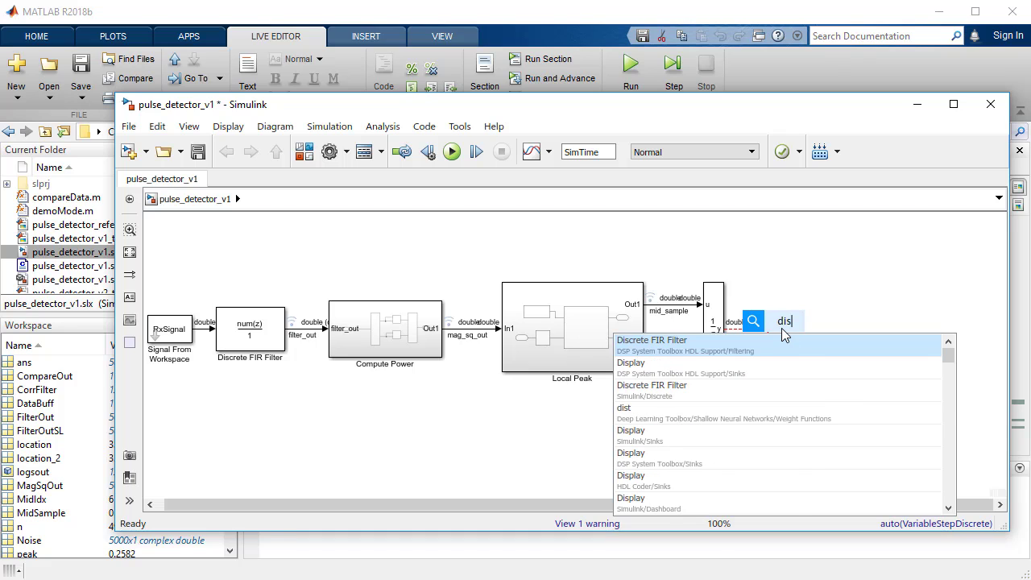
text(p)
Step: Insert the Display block, then run the pulse_detector_v1_tb test bench and maximize the Live Editor
click(755, 350)
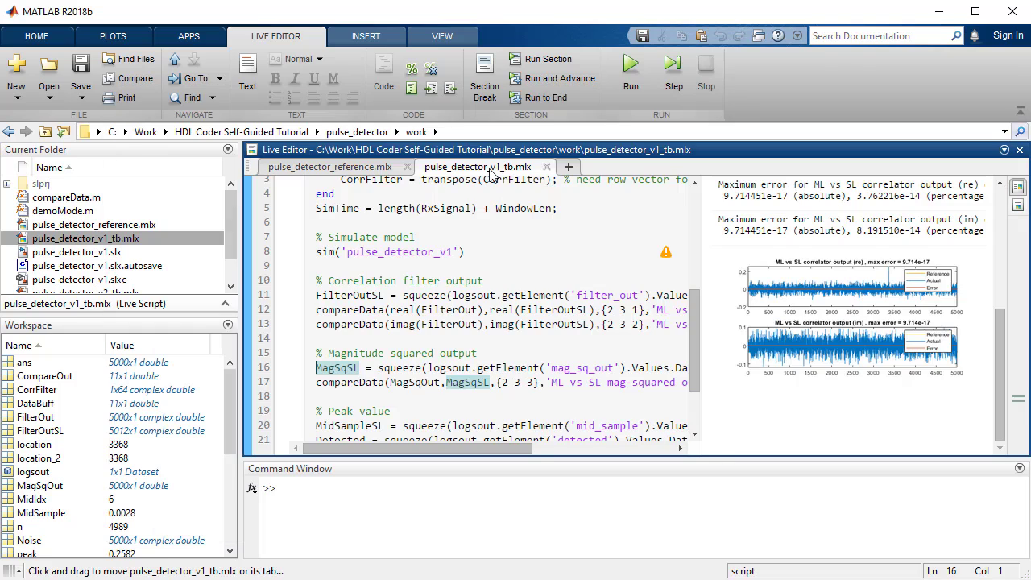
click(630, 71)
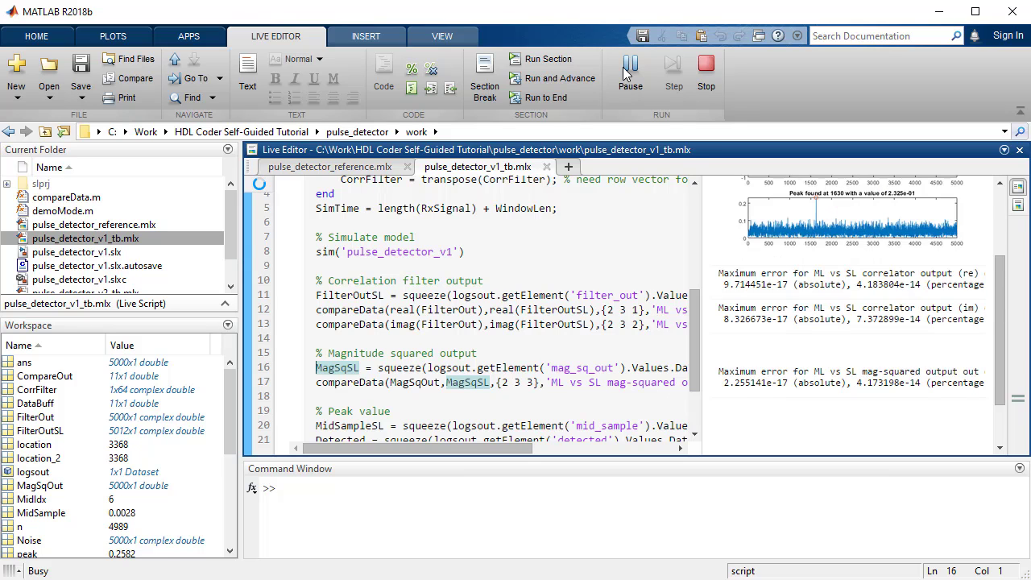
double_click(707, 154)
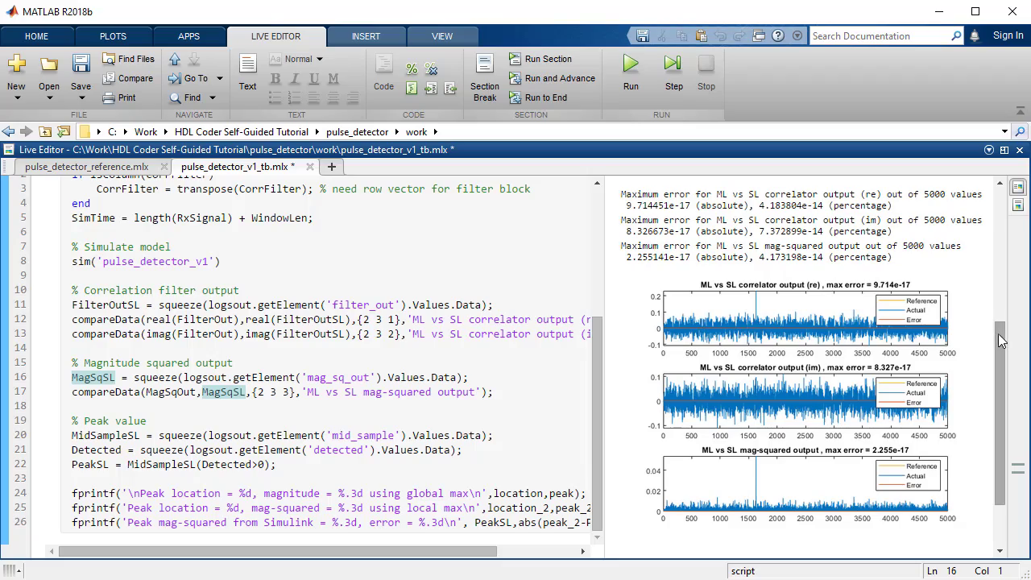
Step: Scroll the test bench output to the peak results: Simulink peak 5.404e-02 at location 1630
drag(999, 333, 993, 379)
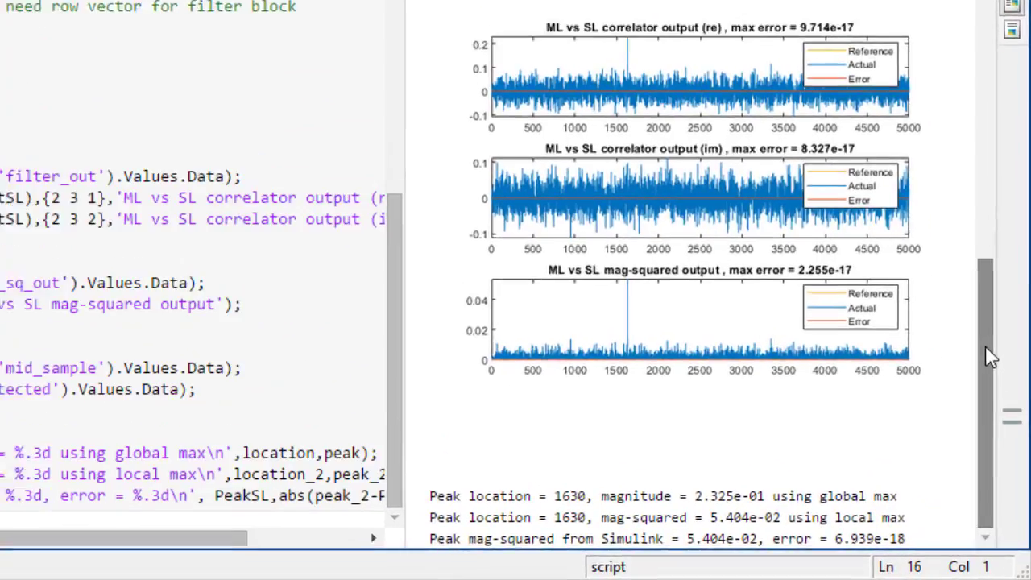